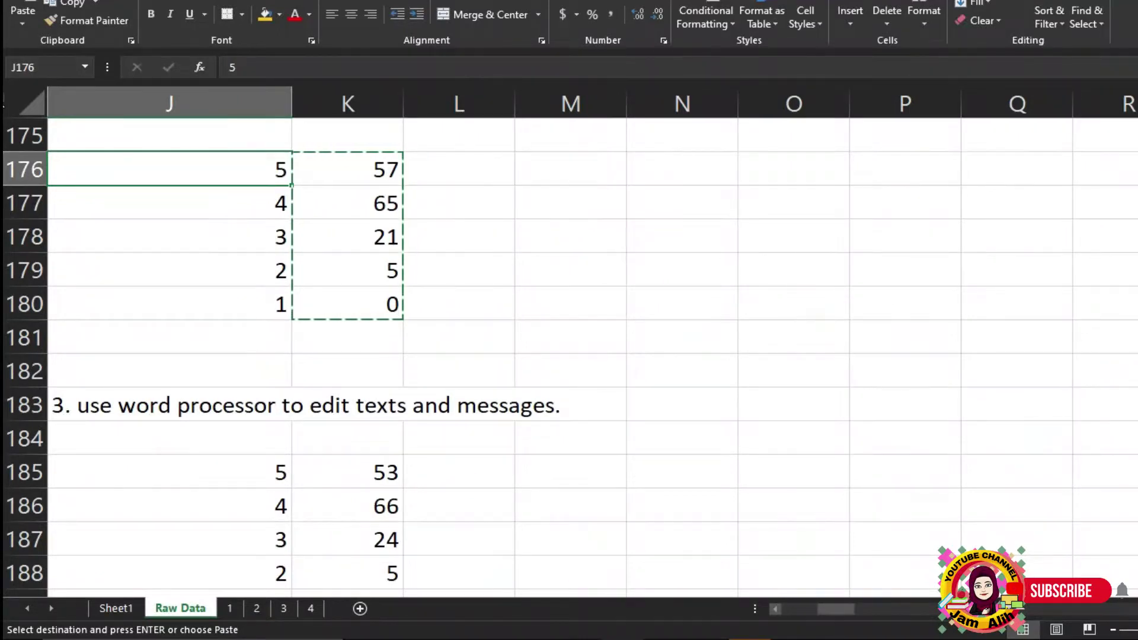
Walk through item 2's statement and its five scale values, 5 down to 1, in the form.
{"action": "scroll", "coordinate": [569, 355], "scroll_direction": "up", "scroll_amount": 1}
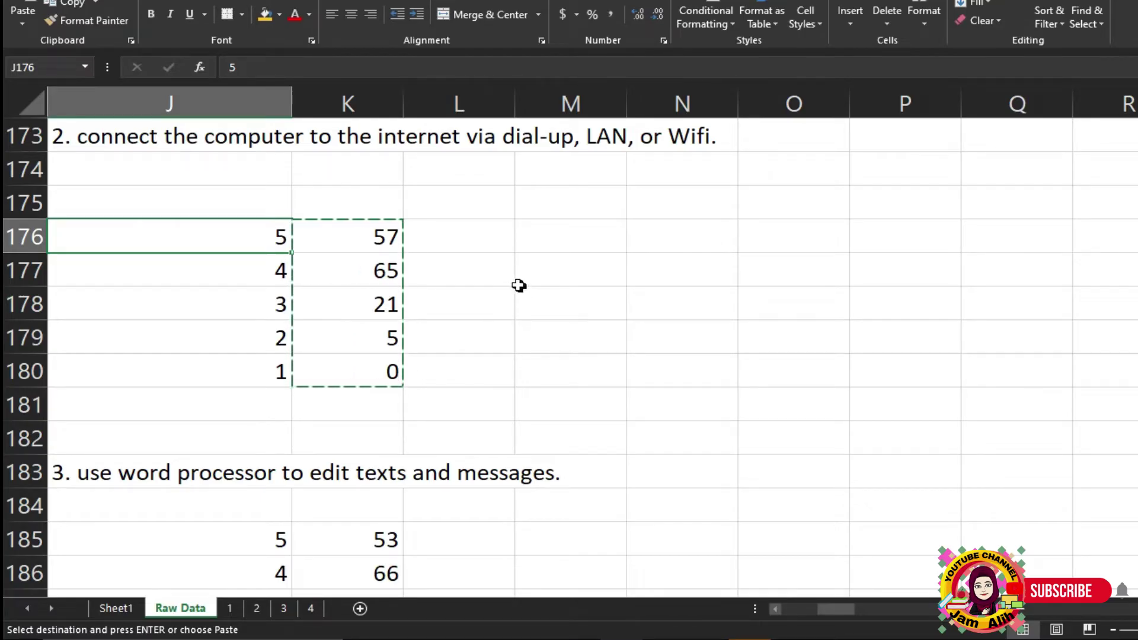
{"action": "left_click", "coordinate": [459, 243]}
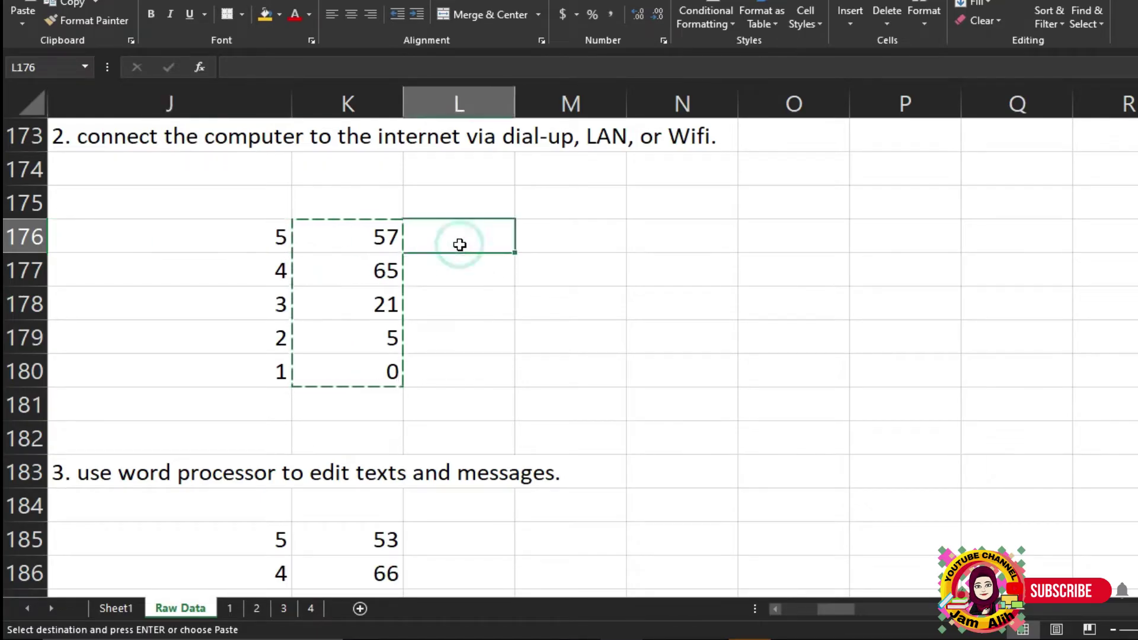
{"action": "left_click", "coordinate": [79, 136]}
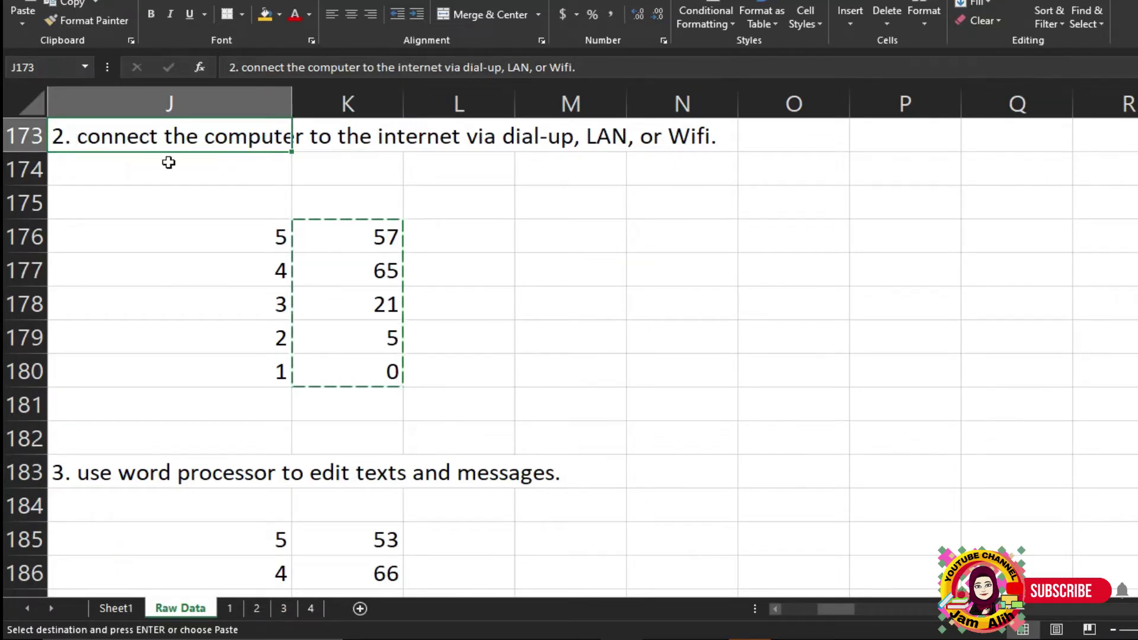
{"action": "left_click", "coordinate": [158, 136]}
{"action": "left_click", "coordinate": [241, 235]}
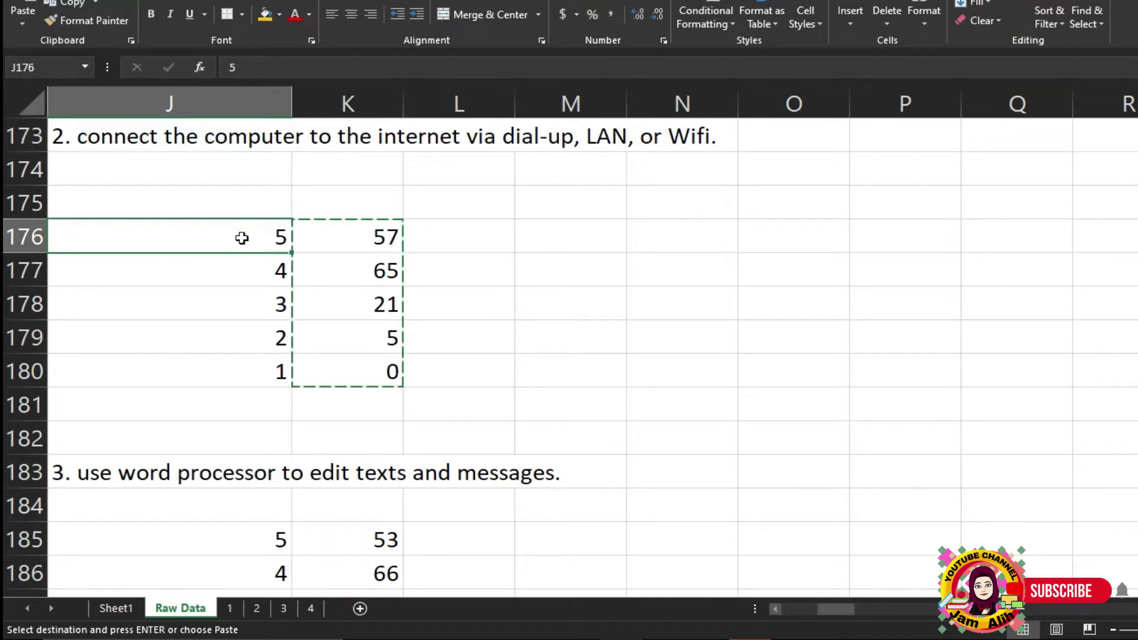
{"action": "left_click", "coordinate": [241, 268]}
{"action": "left_click", "coordinate": [243, 304]}
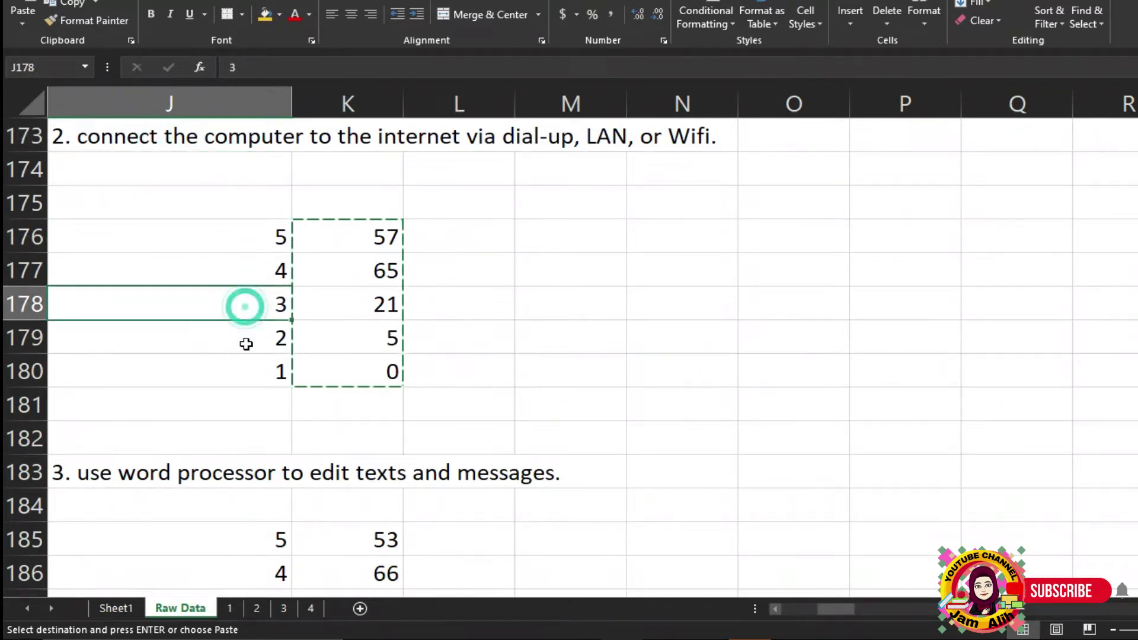
{"action": "left_click", "coordinate": [244, 337]}
{"action": "left_click", "coordinate": [244, 373]}
{"action": "left_click", "coordinate": [251, 239]}
{"action": "left_click", "coordinate": [247, 270]}
{"action": "left_click", "coordinate": [247, 304]}
{"action": "left_click", "coordinate": [247, 338]}
{"action": "left_click", "coordinate": [251, 372]}
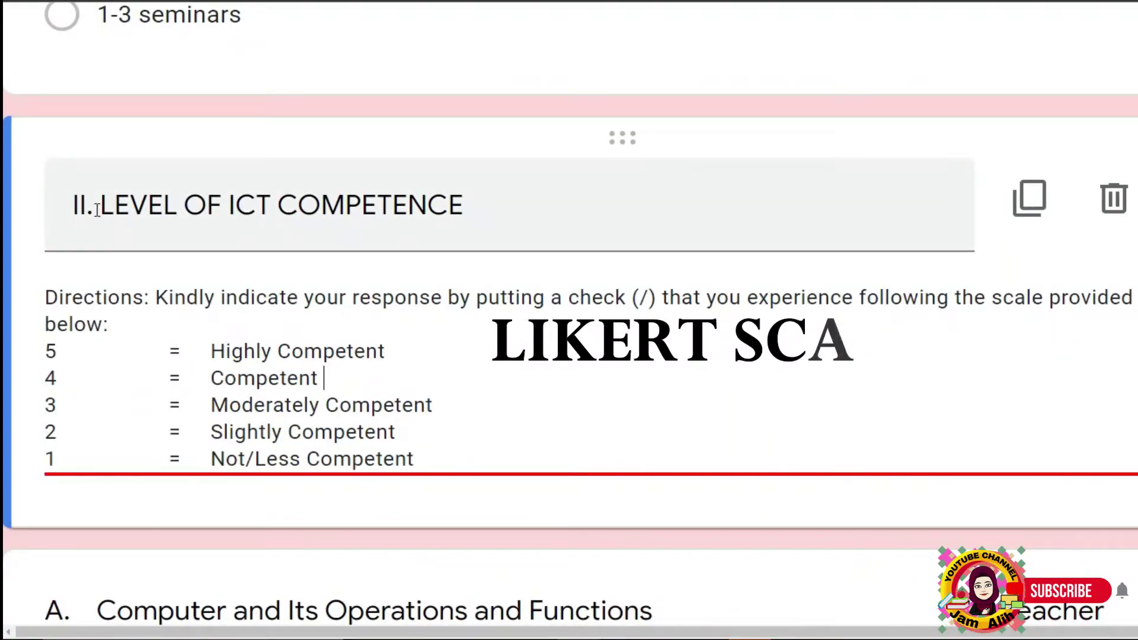
Highlight the II. LEVEL OF ICT COMPETENCE title and its Competent-to-Not/Less Competent rating definitions.
{"action": "triple_click", "coordinate": [80, 204]}
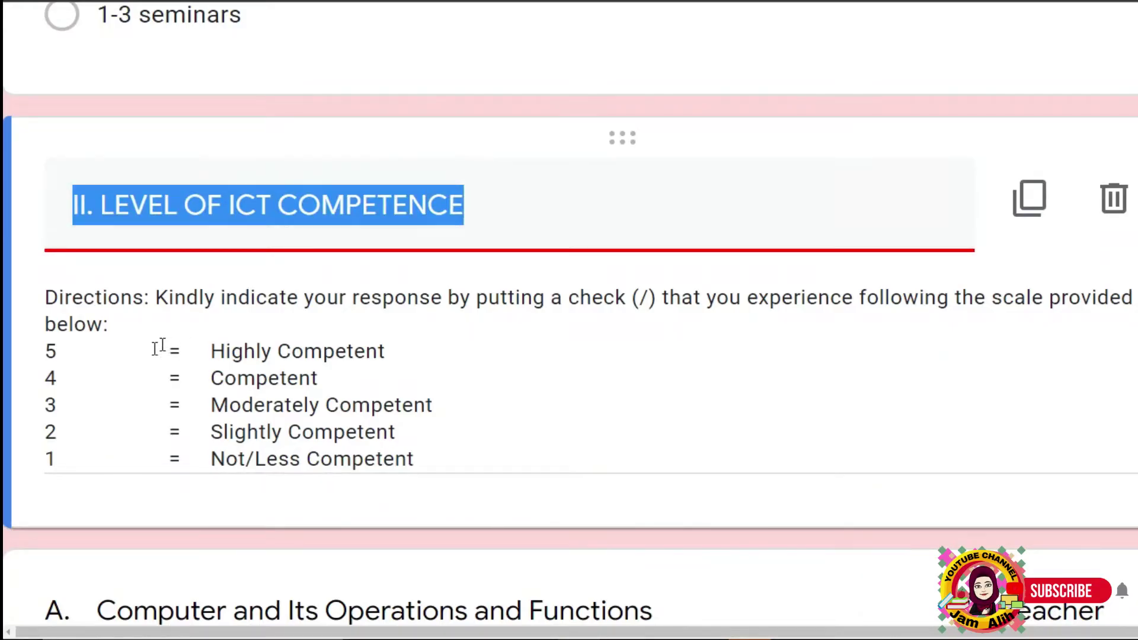
{"action": "left_click", "coordinate": [213, 351]}
{"action": "key", "text": "ctrl+a"}
{"action": "left_click", "coordinate": [357, 380]}
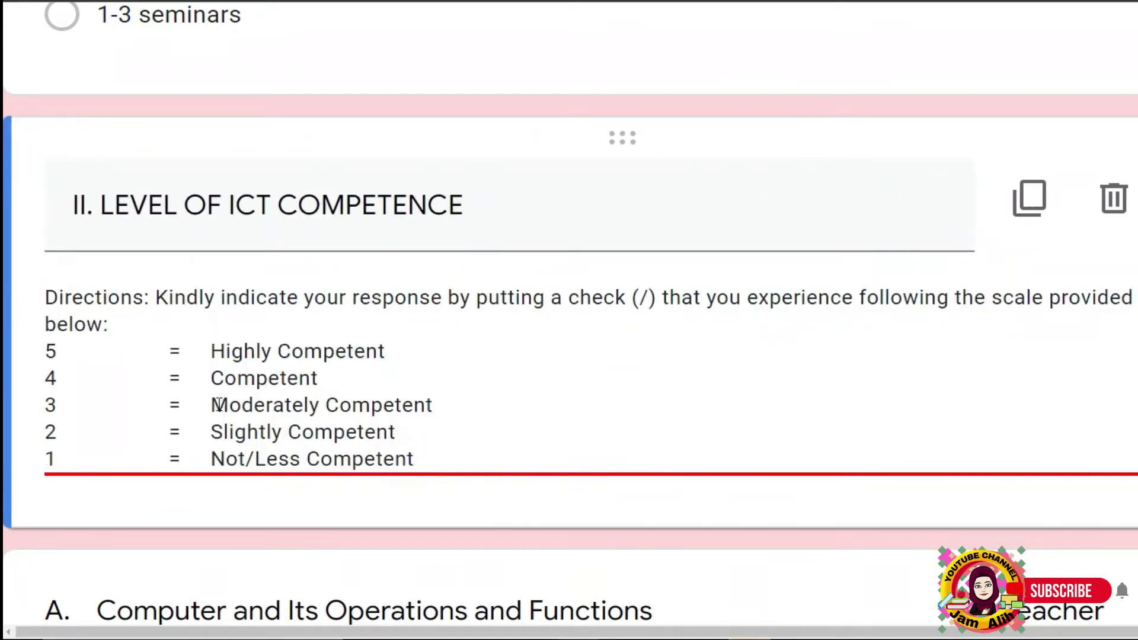
{"action": "left_click_drag", "start_coordinate": [209, 405], "coordinate": [474, 403]}
{"action": "left_click_drag", "start_coordinate": [213, 432], "coordinate": [419, 434]}
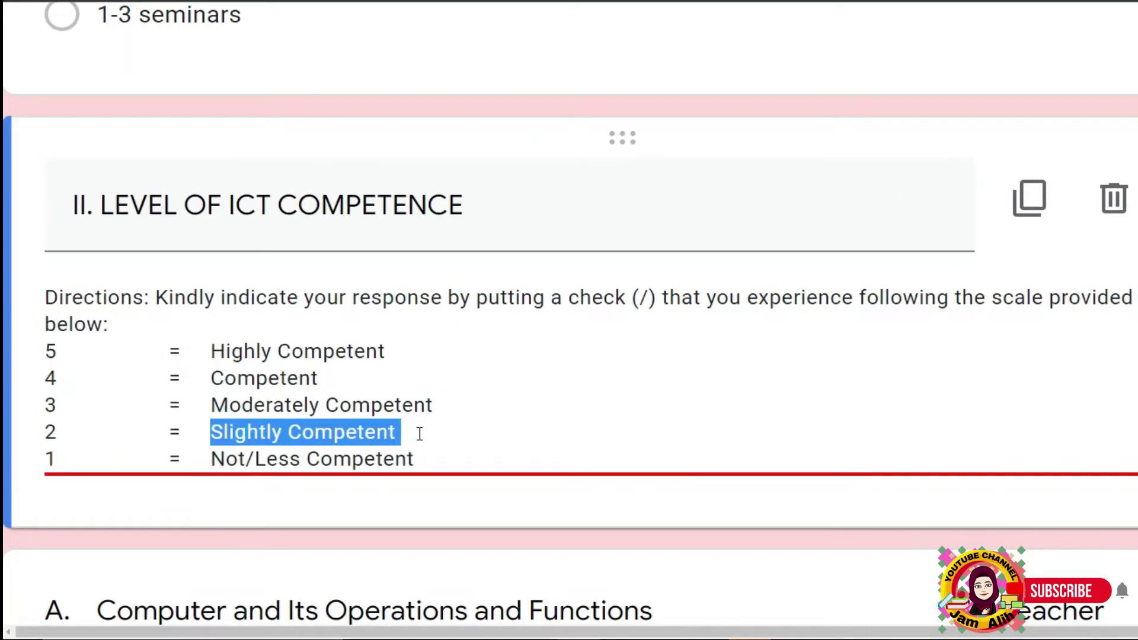
{"action": "left_click", "coordinate": [221, 460]}
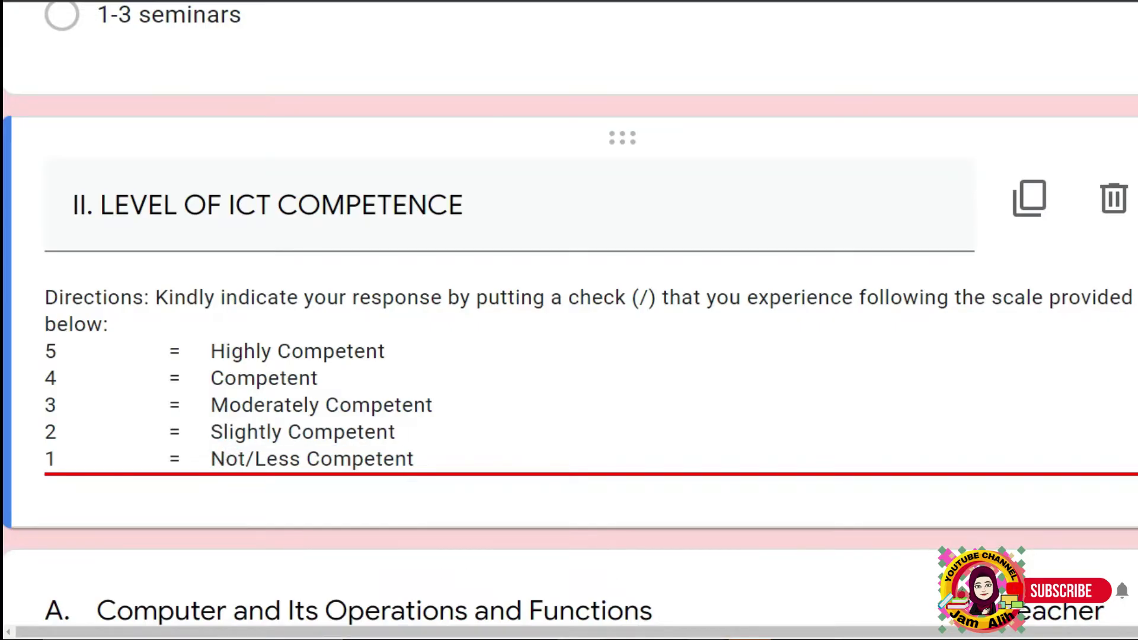
{"action": "key", "text": "alt+Tab"}
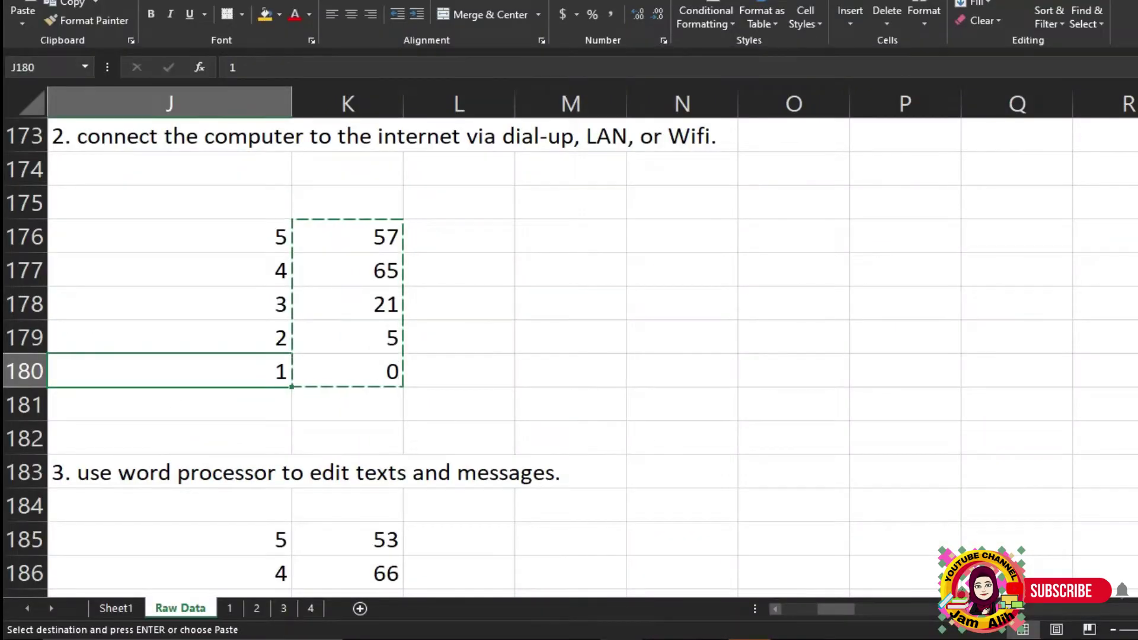
{"action": "left_click", "coordinate": [356, 240]}
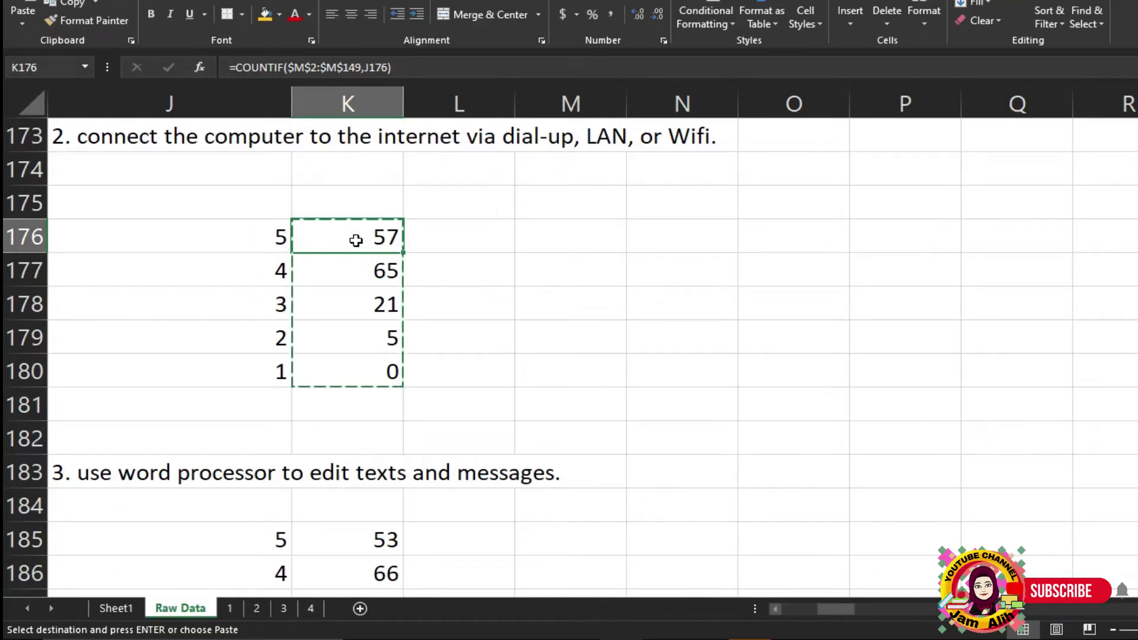
{"action": "left_click", "coordinate": [272, 244]}
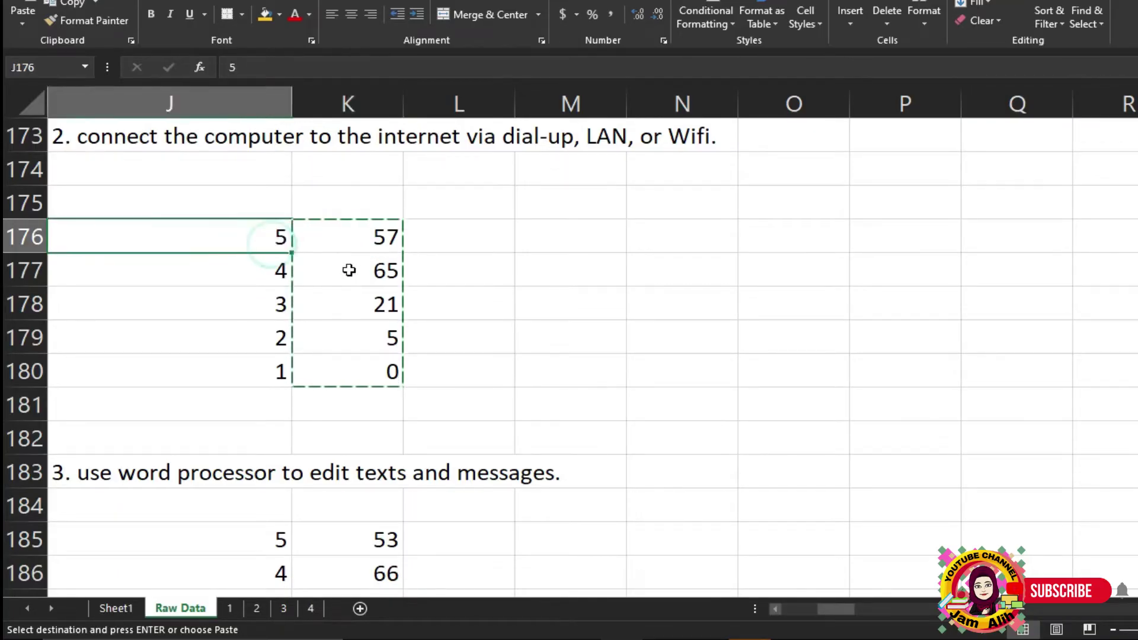
{"action": "left_click", "coordinate": [366, 275]}
{"action": "left_click", "coordinate": [268, 273]}
{"action": "left_click", "coordinate": [372, 309]}
{"action": "left_click", "coordinate": [269, 308]}
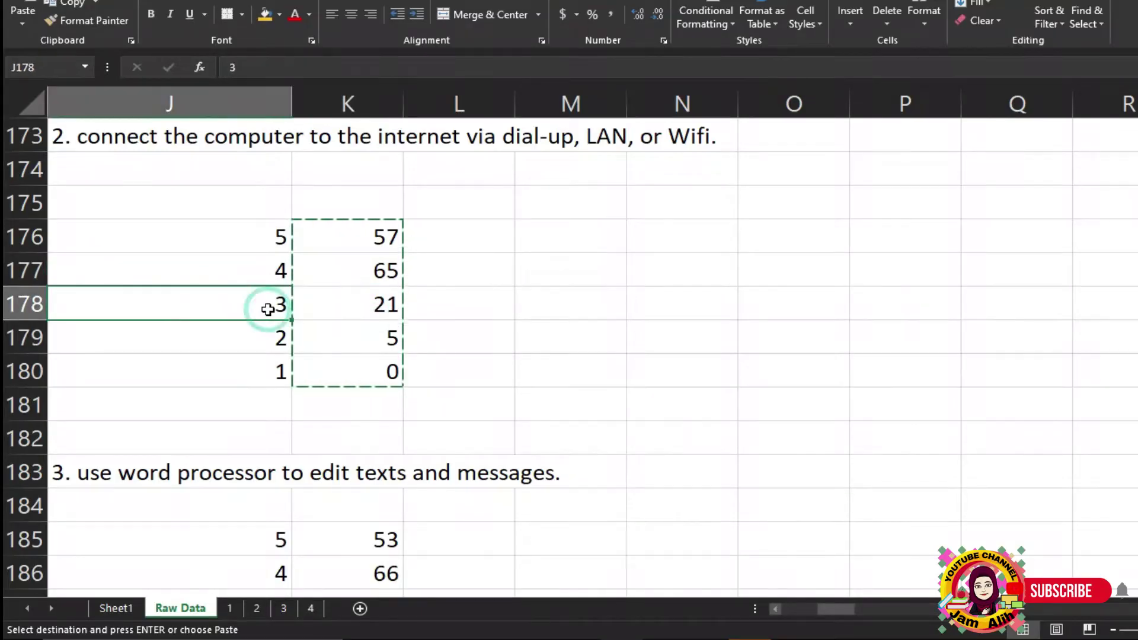
{"action": "left_click", "coordinate": [377, 340]}
{"action": "left_click", "coordinate": [274, 348]}
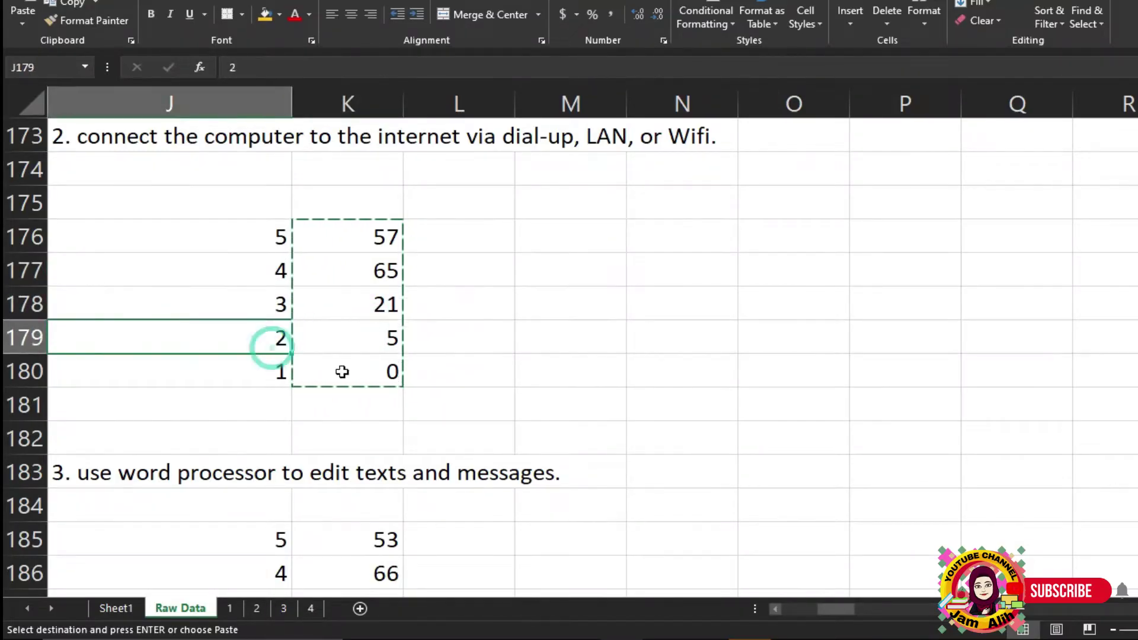
{"action": "left_click", "coordinate": [348, 373]}
{"action": "left_click", "coordinate": [261, 376]}
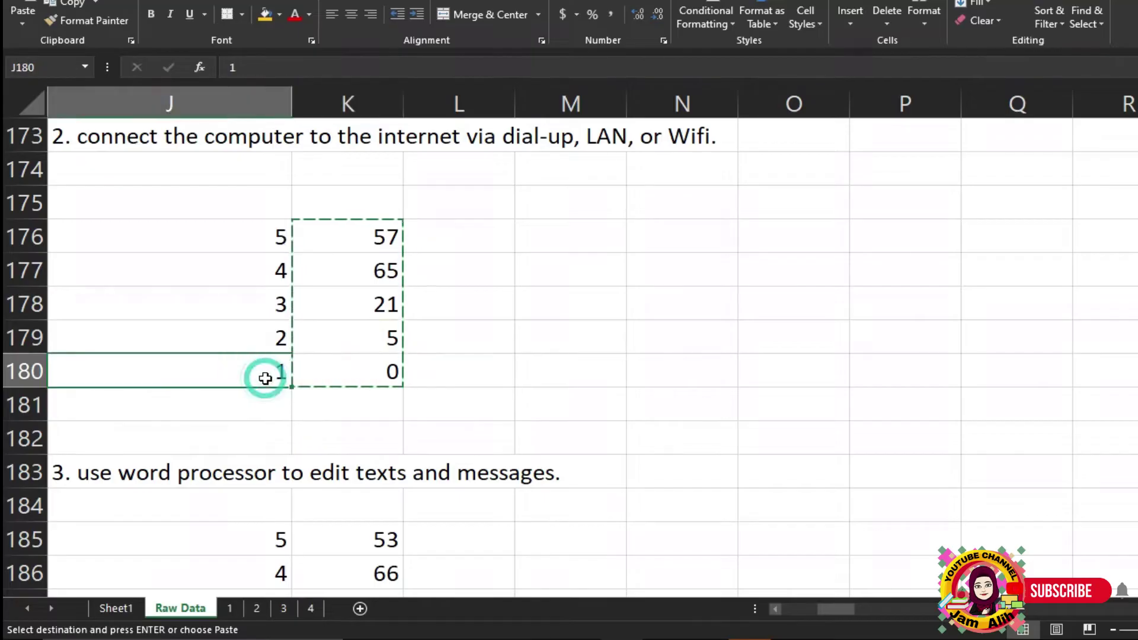
{"action": "left_click", "coordinate": [350, 384]}
{"action": "left_click", "coordinate": [427, 255]}
{"action": "left_click", "coordinate": [428, 240]}
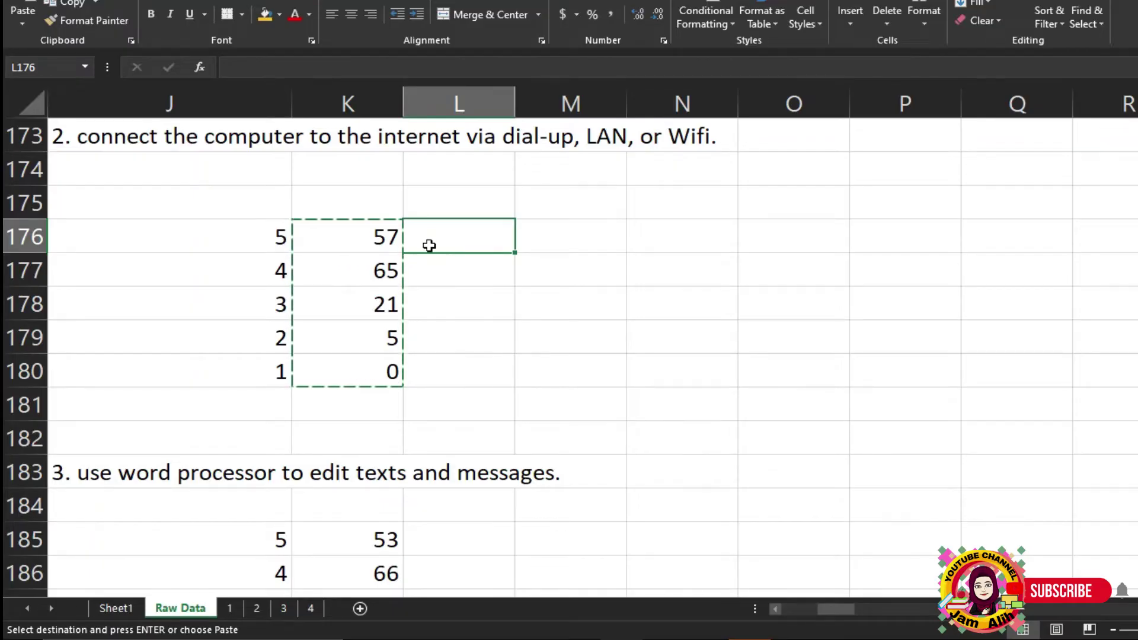
{"action": "left_click", "coordinate": [484, 207]}
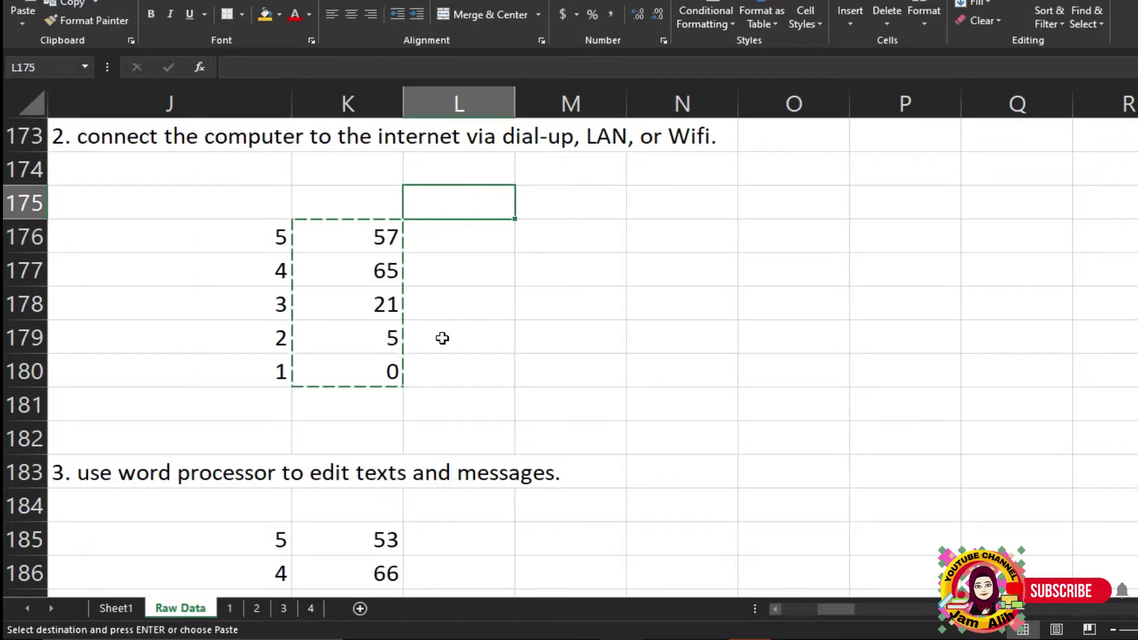
{"action": "left_click", "coordinate": [469, 240]}
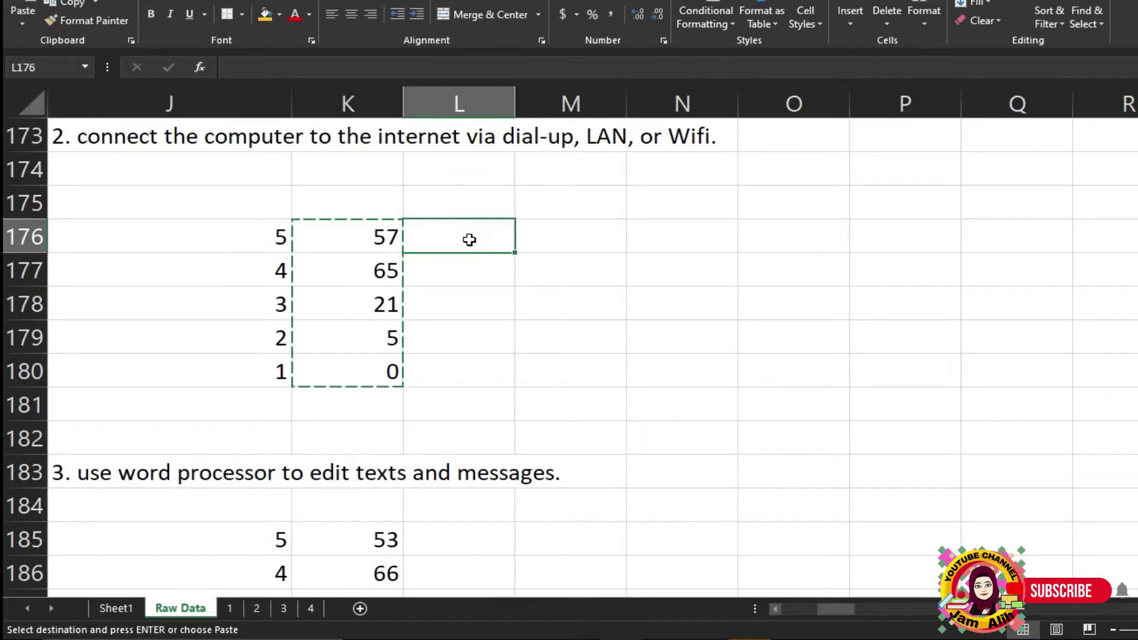
Enter =K176*J176 in L176 so item 2's first weighted value reads 285.
{"action": "type", "text": "="}
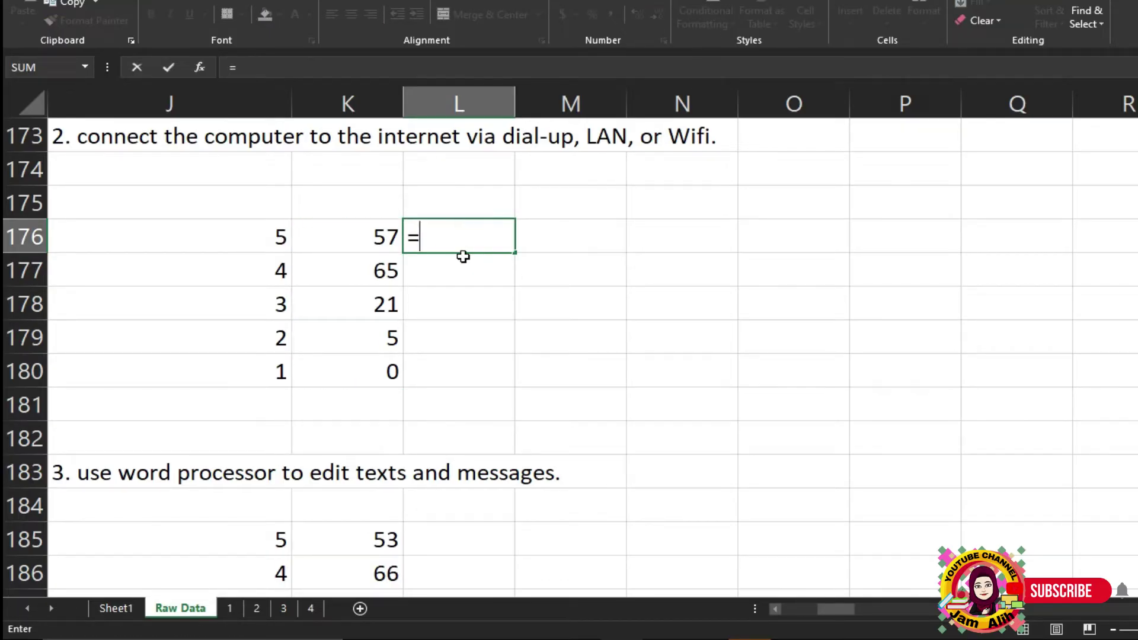
{"action": "left_click", "coordinate": [360, 242]}
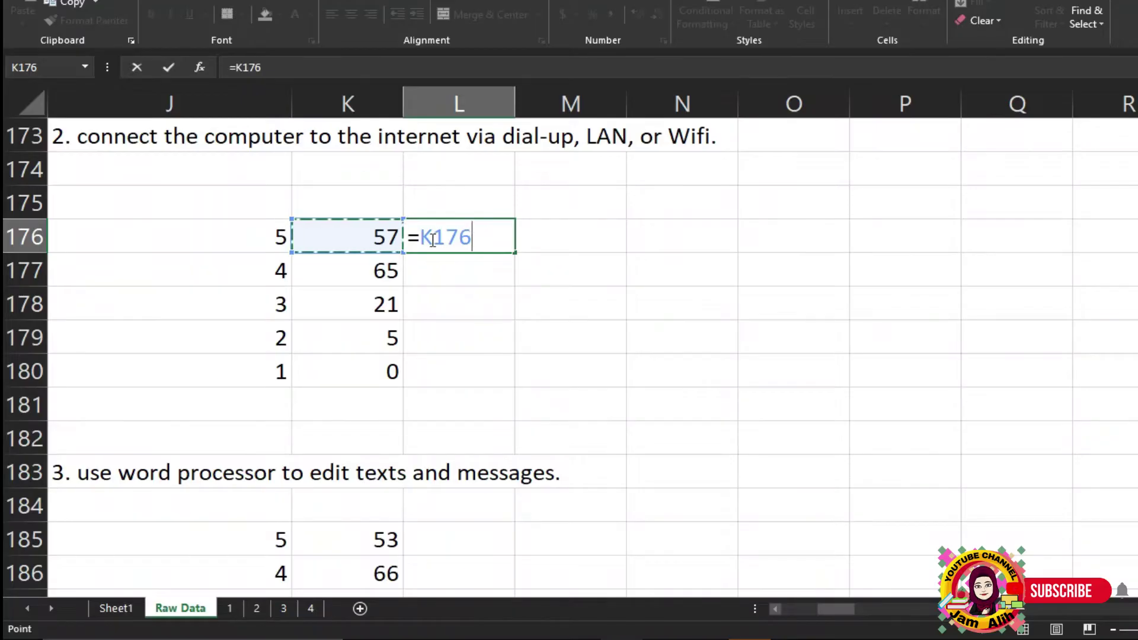
{"action": "left_click_drag", "start_coordinate": [471, 237], "coordinate": [401, 240]}
{"action": "key", "text": "BackSpace"}
{"action": "type", "text": "+"}
{"action": "key", "text": "BackSpace"}
{"action": "type", "text": "="}
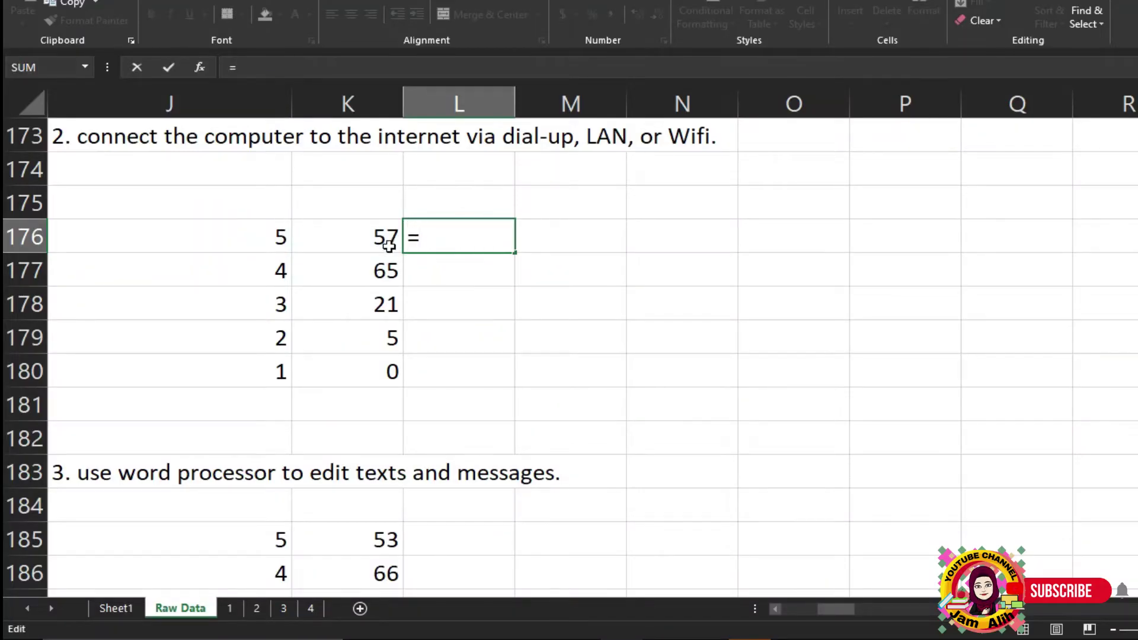
{"action": "left_click", "coordinate": [380, 238]}
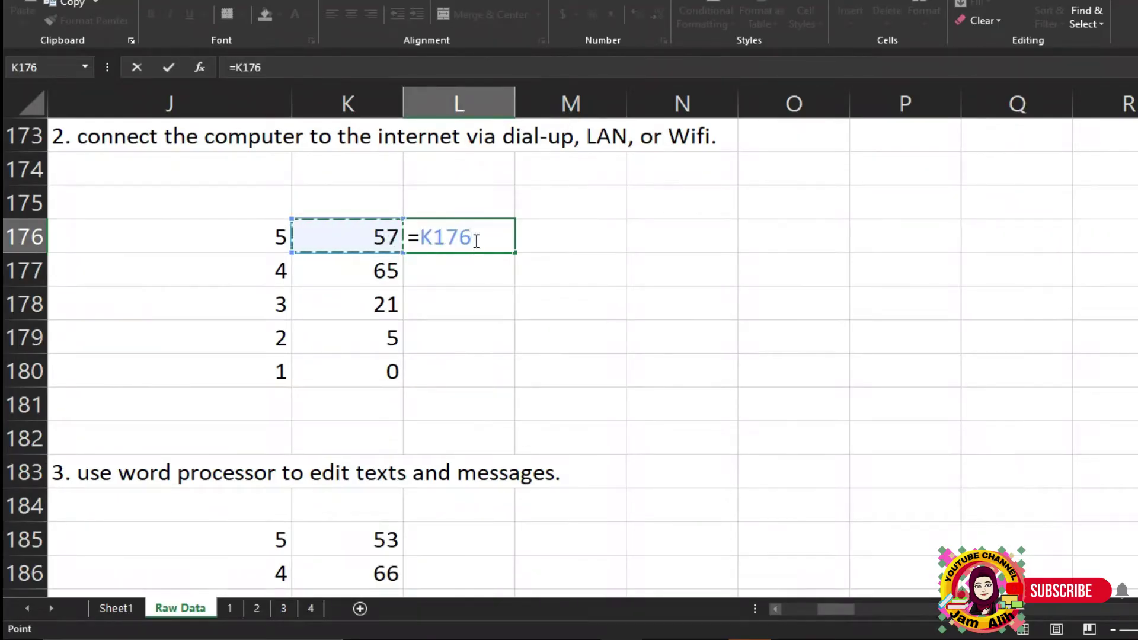
{"action": "type", "text": "*"}
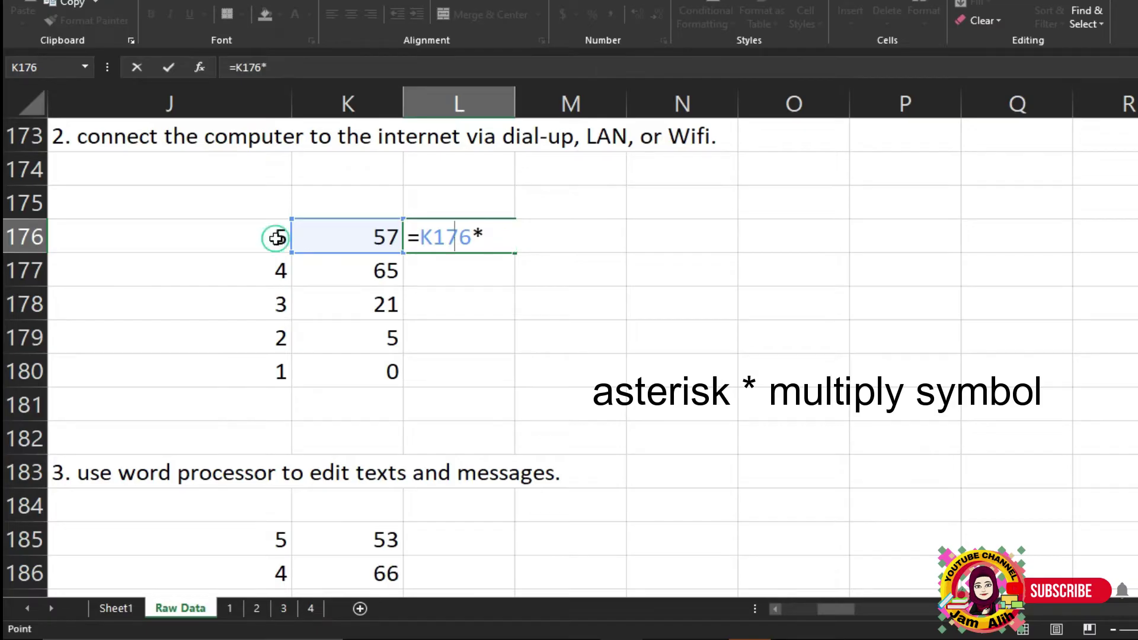
{"action": "left_click", "coordinate": [278, 237]}
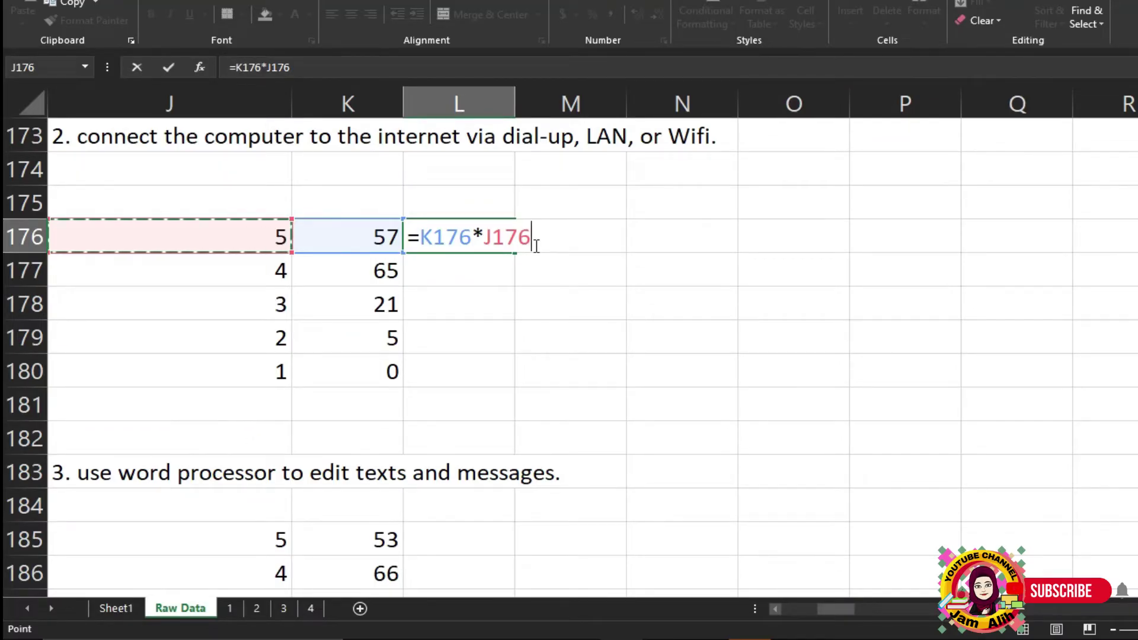
{"action": "key", "text": "Return"}
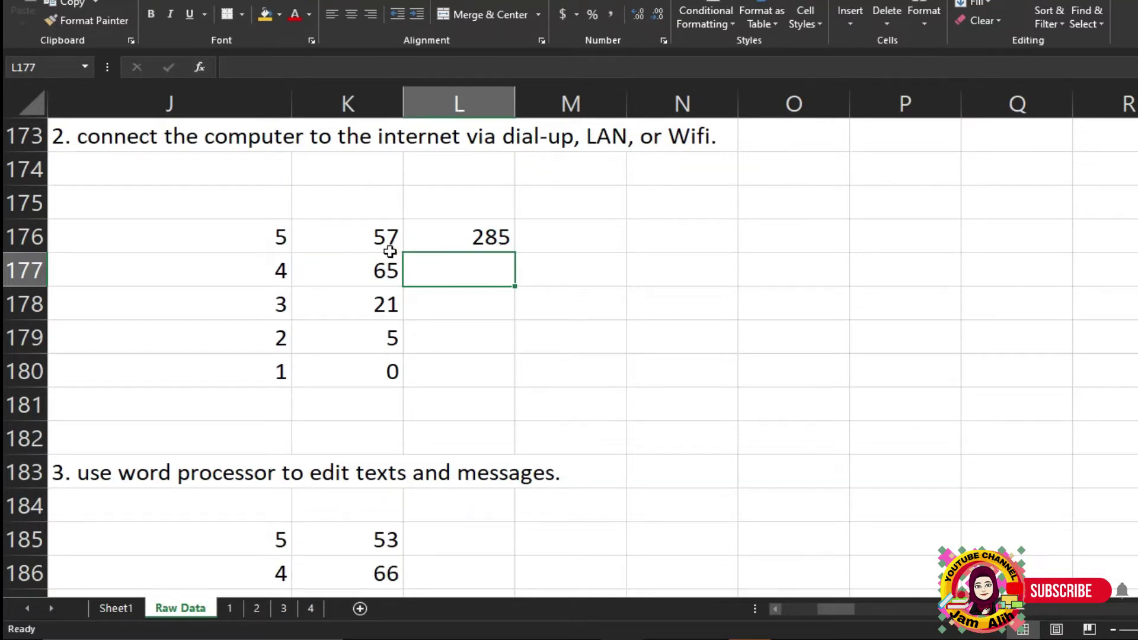
Copy the formula down to L180, giving 260, 63, 10 and 0, and check the results.
{"action": "left_click", "coordinate": [497, 236]}
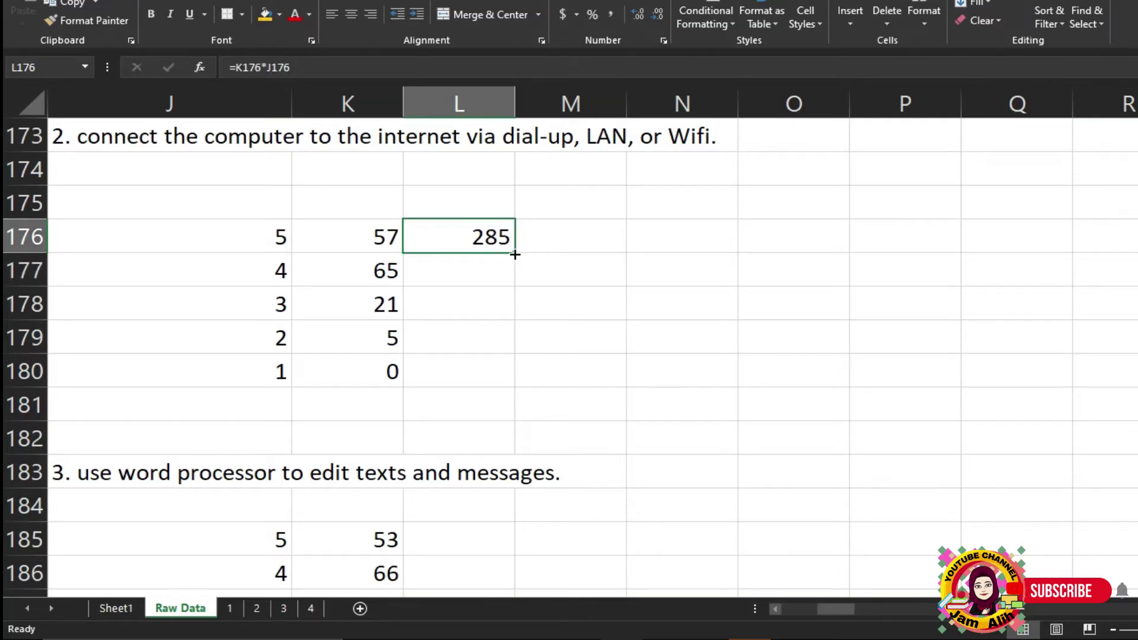
{"action": "left_click_drag", "start_coordinate": [515, 254], "coordinate": [505, 388]}
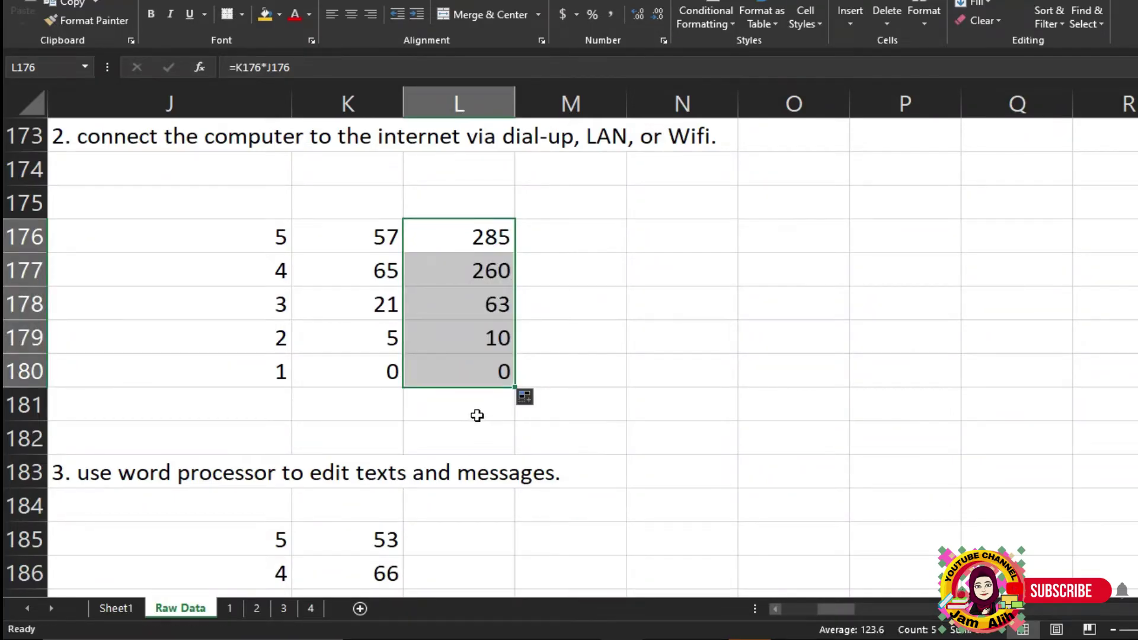
{"action": "left_click", "coordinate": [459, 264]}
{"action": "left_click", "coordinate": [450, 237]}
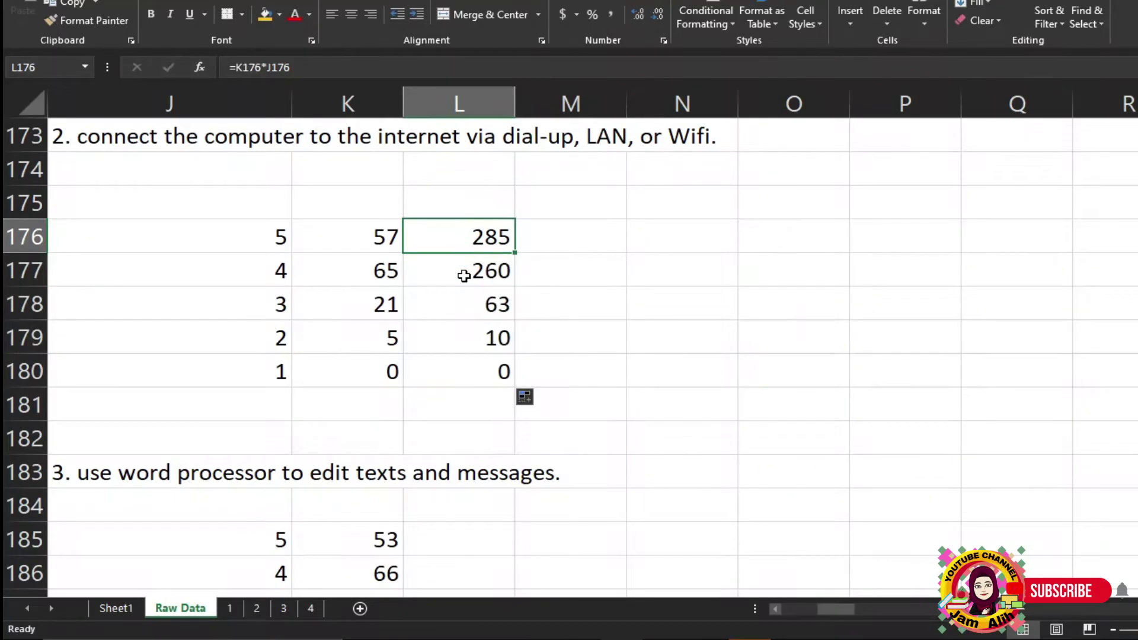
{"action": "left_click", "coordinate": [463, 275]}
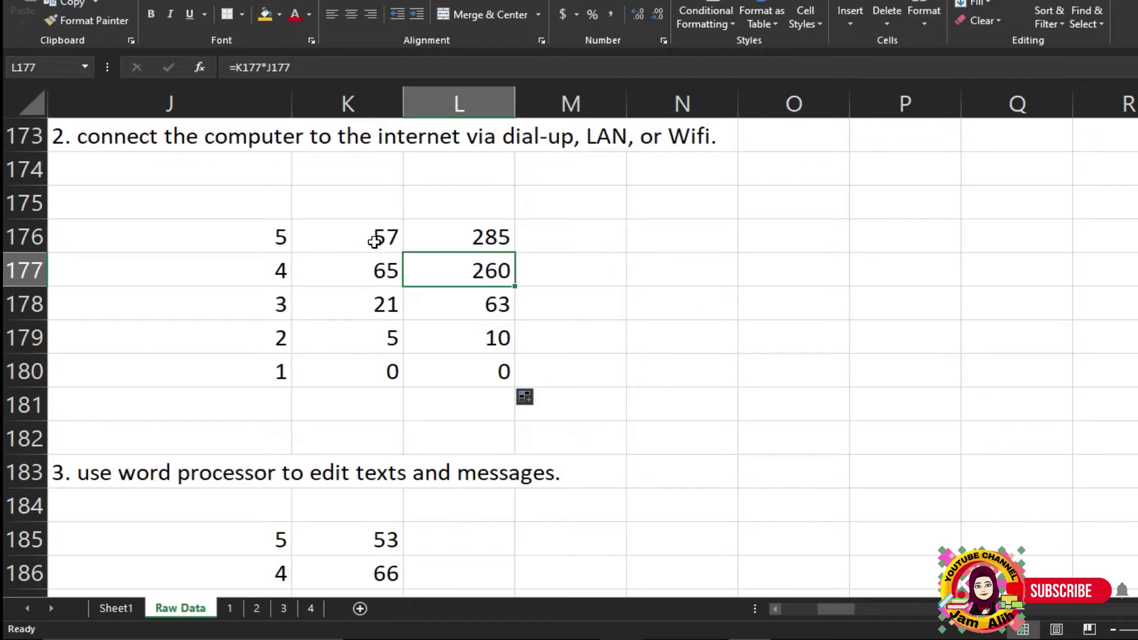
Enter =SUM(L176:L180) in L181 so item 2's weighted total reads 618.
{"action": "left_click", "coordinate": [455, 246]}
{"action": "left_click", "coordinate": [461, 305]}
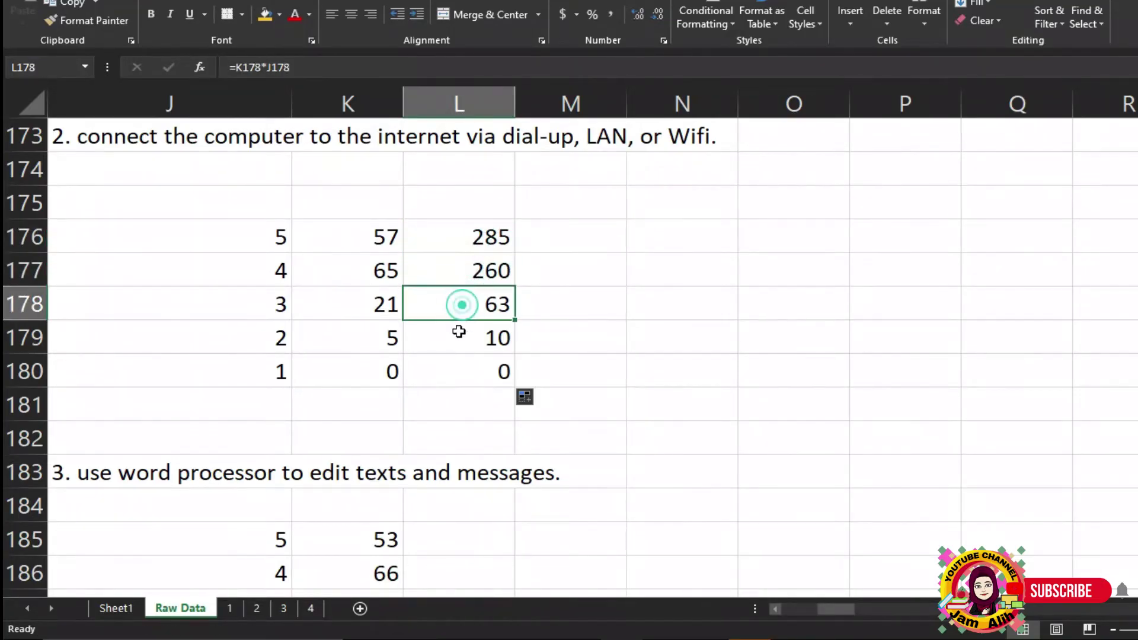
{"action": "left_click", "coordinate": [466, 410]}
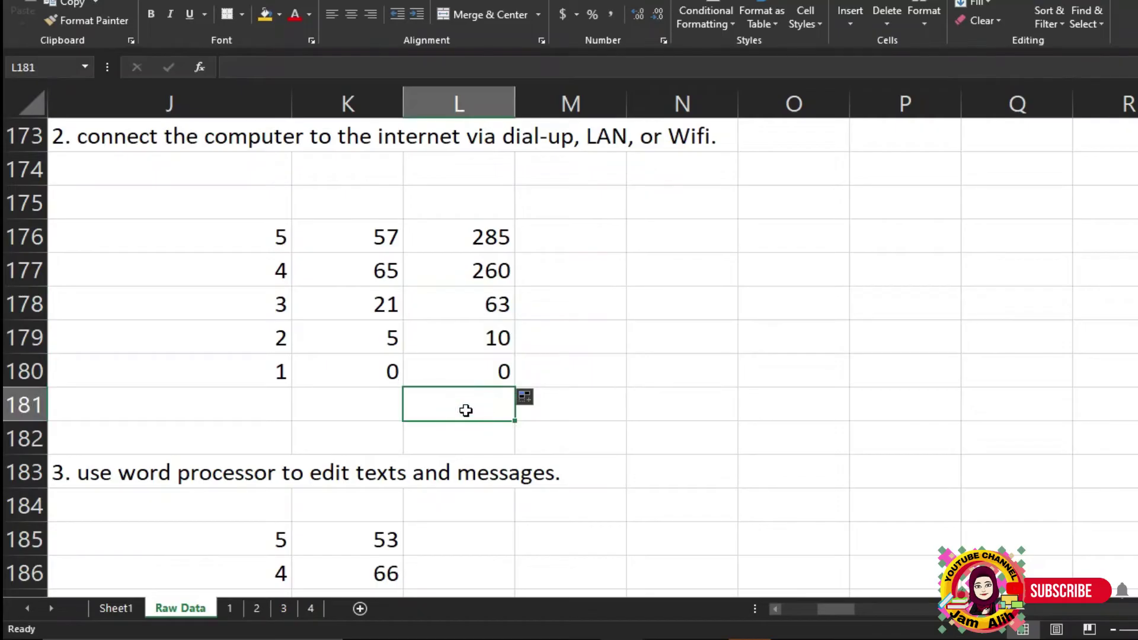
{"action": "type", "text": "=sum"}
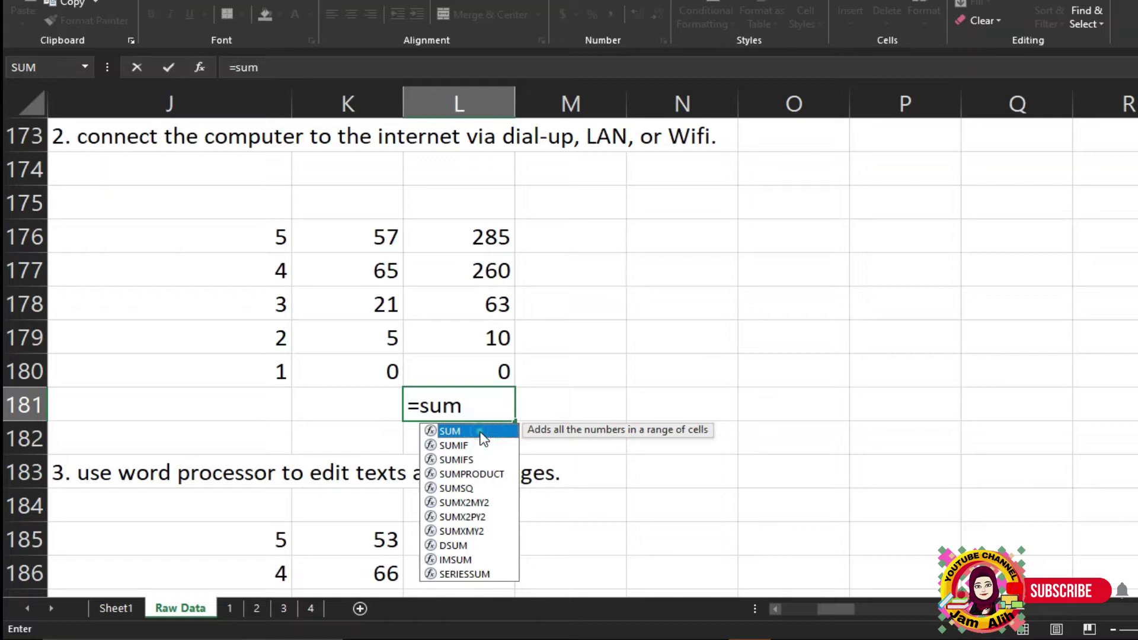
{"action": "double_click", "coordinate": [479, 432]}
{"action": "left_click_drag", "start_coordinate": [483, 234], "coordinate": [483, 366]}
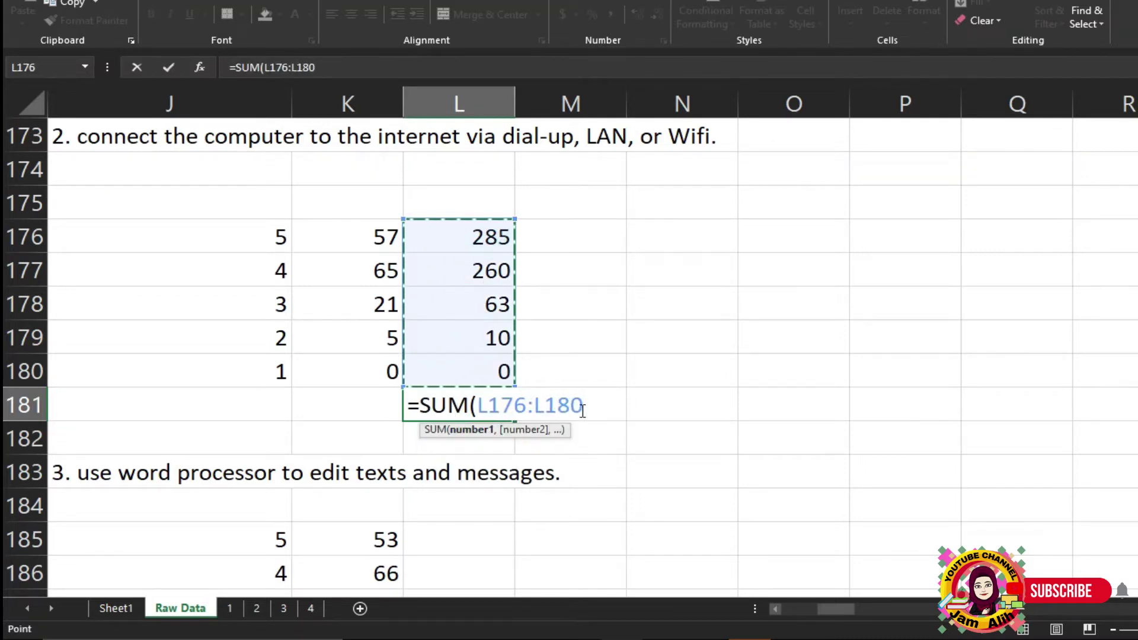
{"action": "type", "text": ")"}
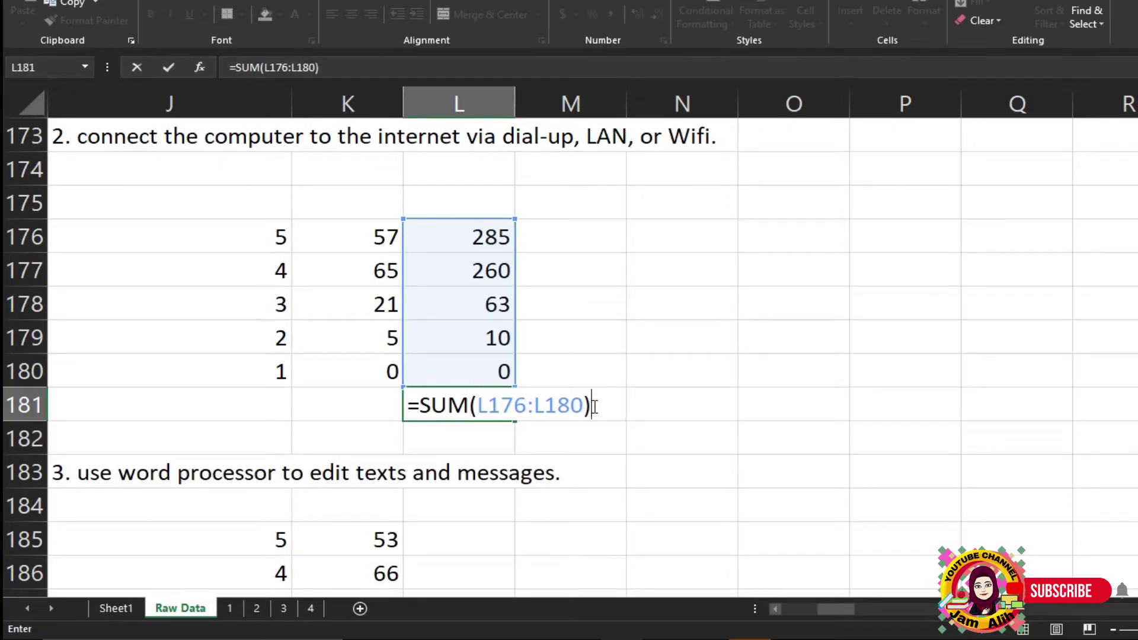
{"action": "key", "text": "Return"}
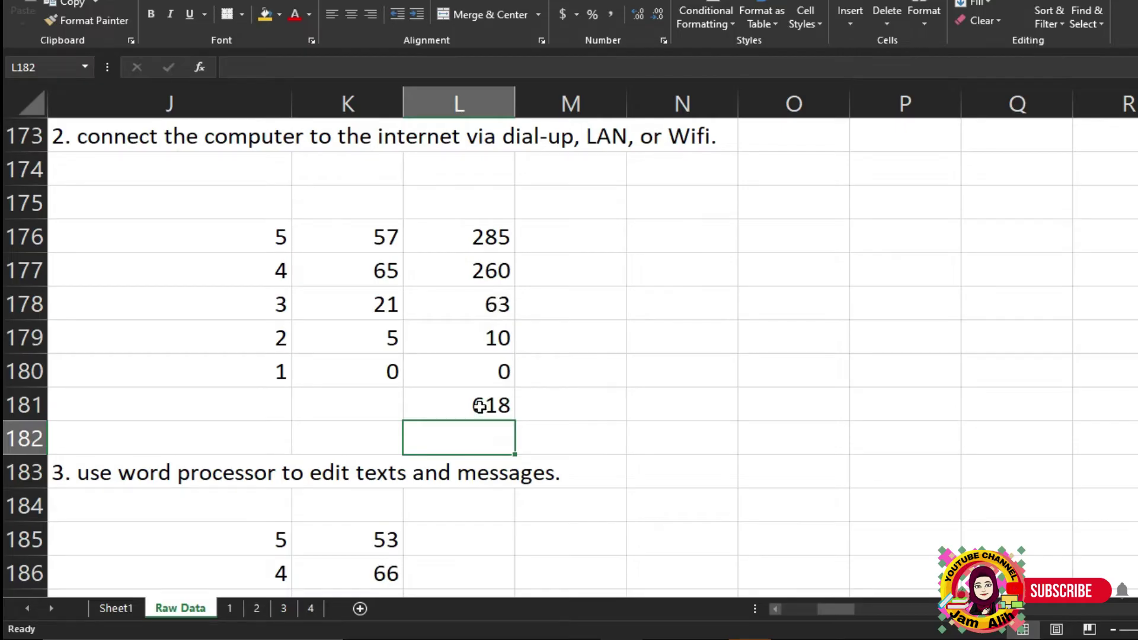
{"action": "key", "text": "Up"}
{"action": "left_click", "coordinate": [482, 441]}
{"action": "left_click", "coordinate": [478, 406]}
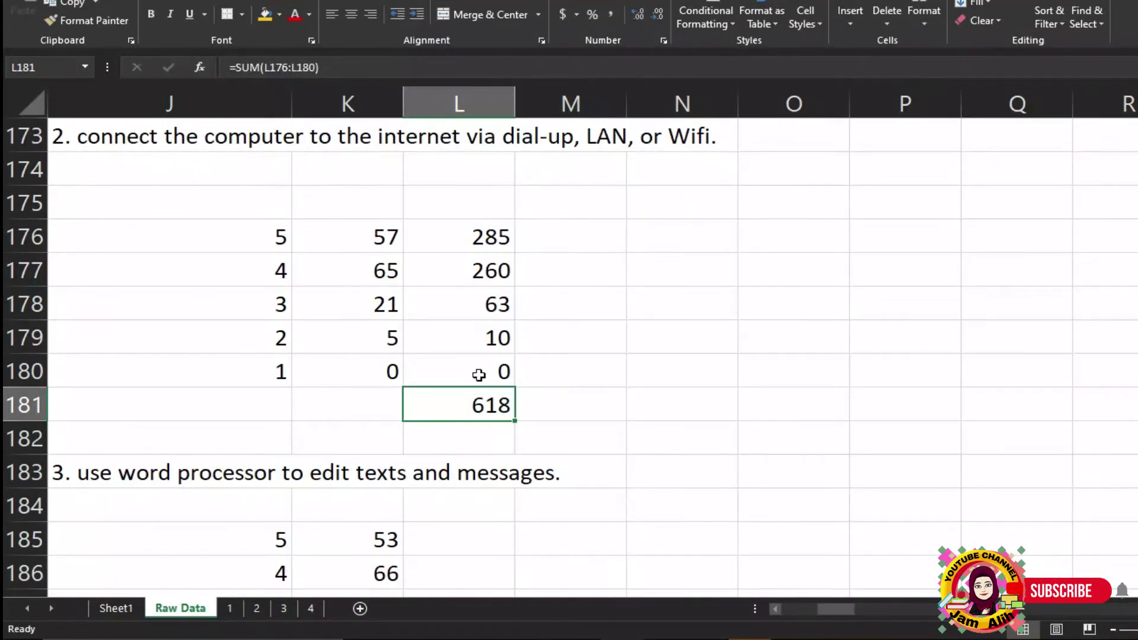
{"action": "left_click", "coordinate": [466, 438]}
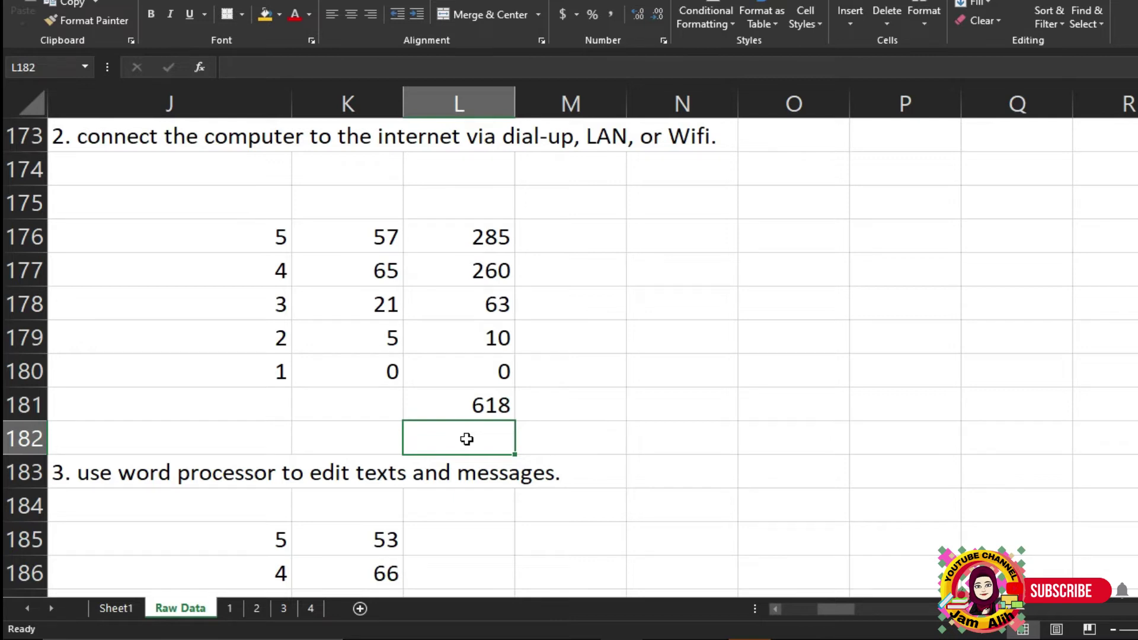
Enter =L181/148 in L182 so item 2's weighted mean reads 4.17568.
{"action": "type", "text": "="}
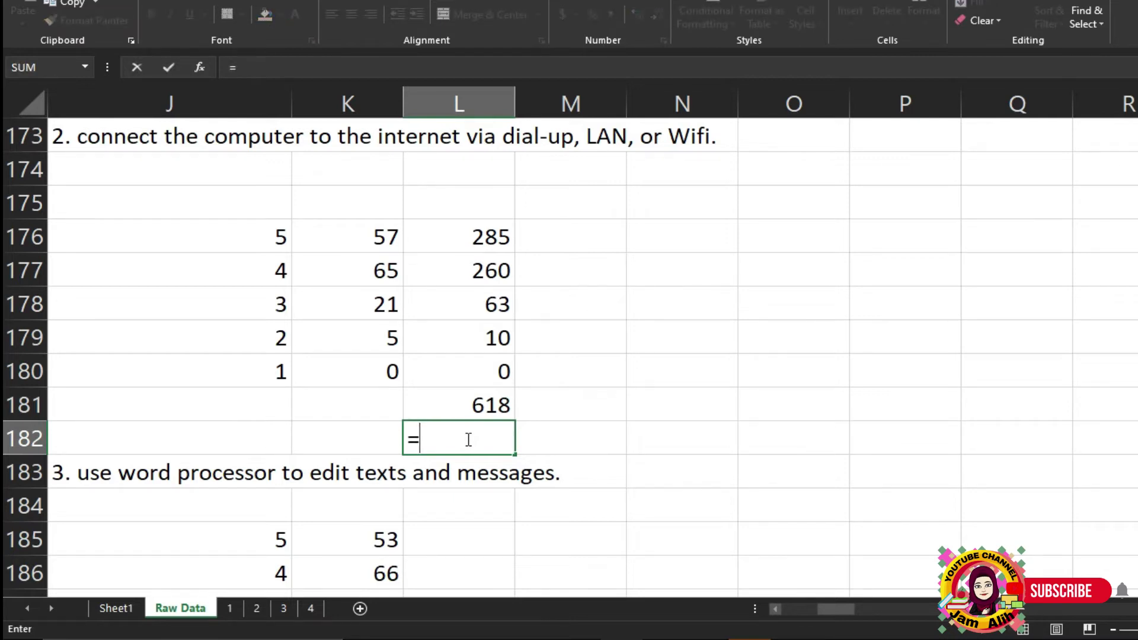
{"action": "left_click", "coordinate": [480, 406]}
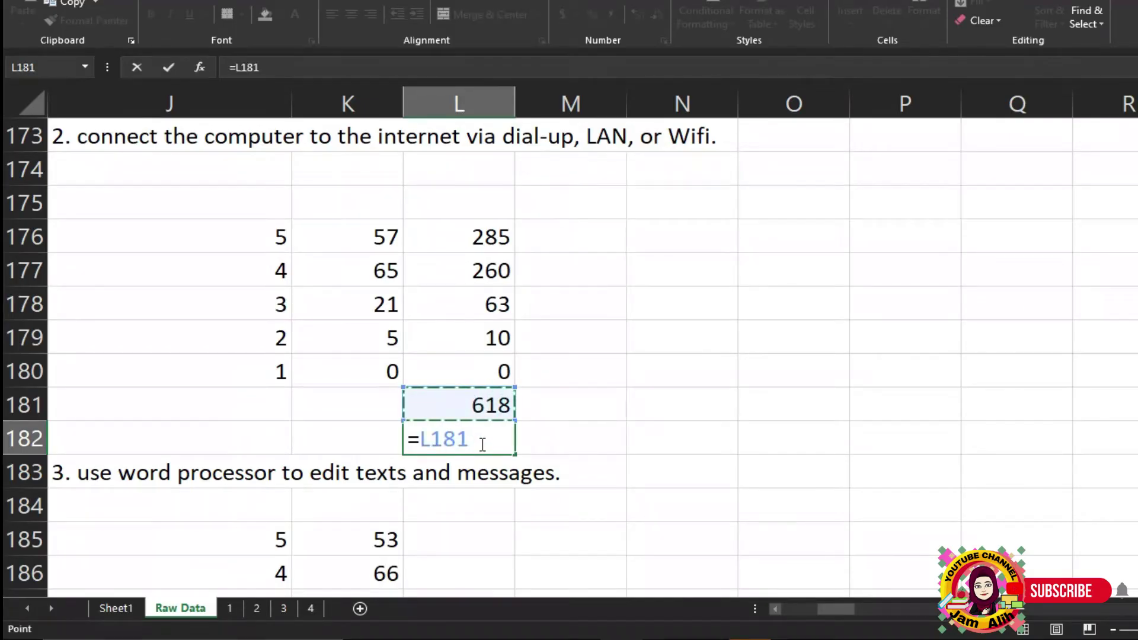
{"action": "type", "text": "/148"}
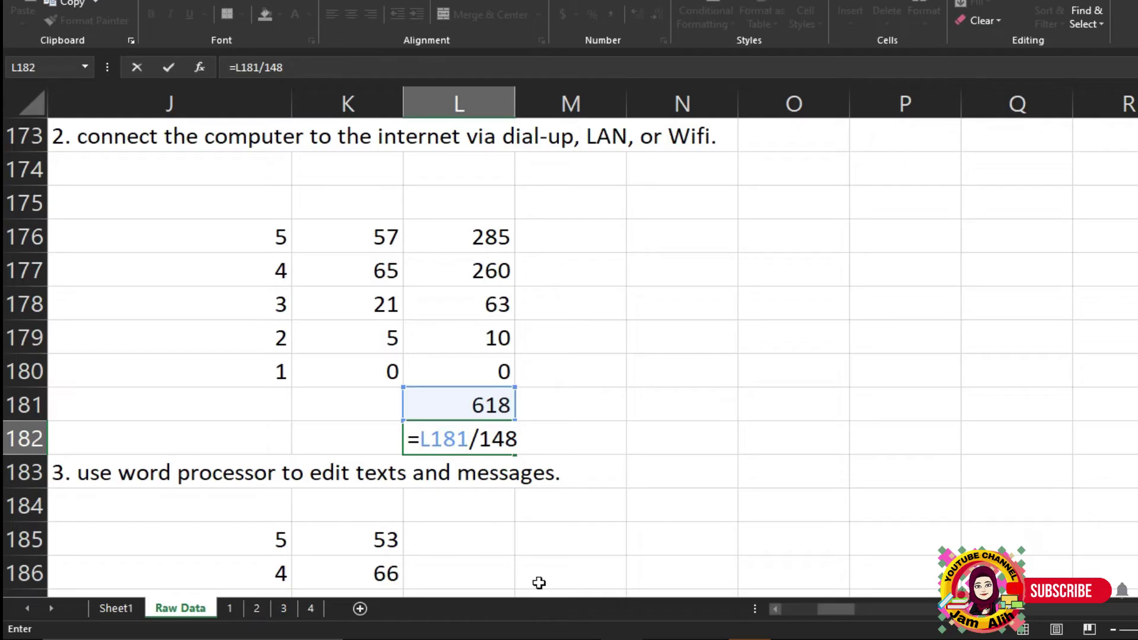
{"action": "left_click_drag", "start_coordinate": [479, 439], "coordinate": [521, 444]}
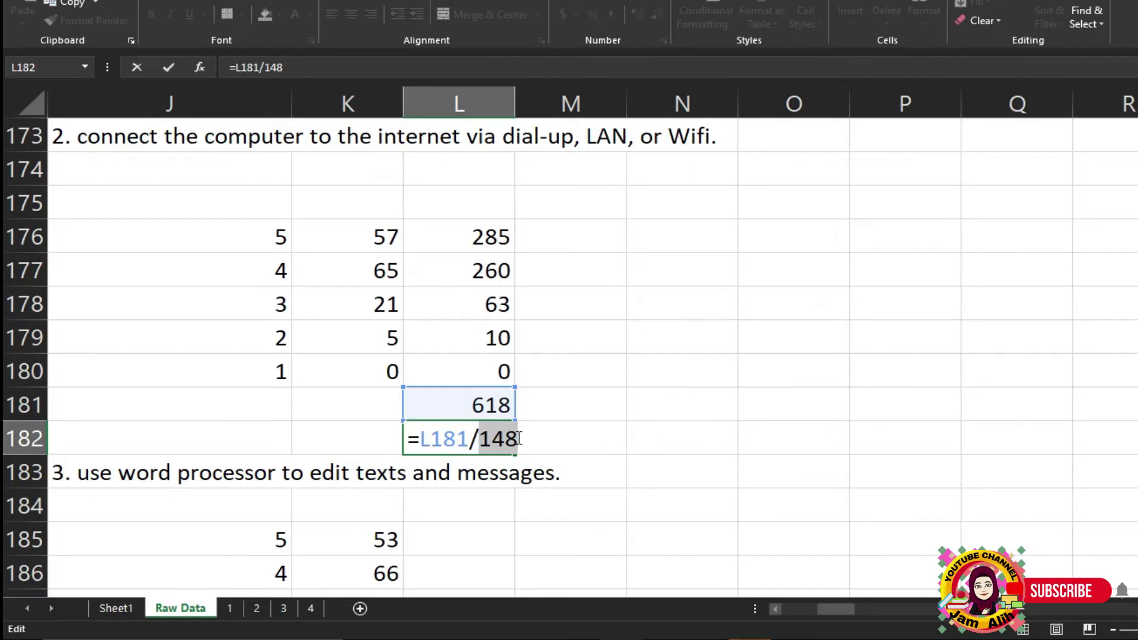
{"action": "key", "text": "Return"}
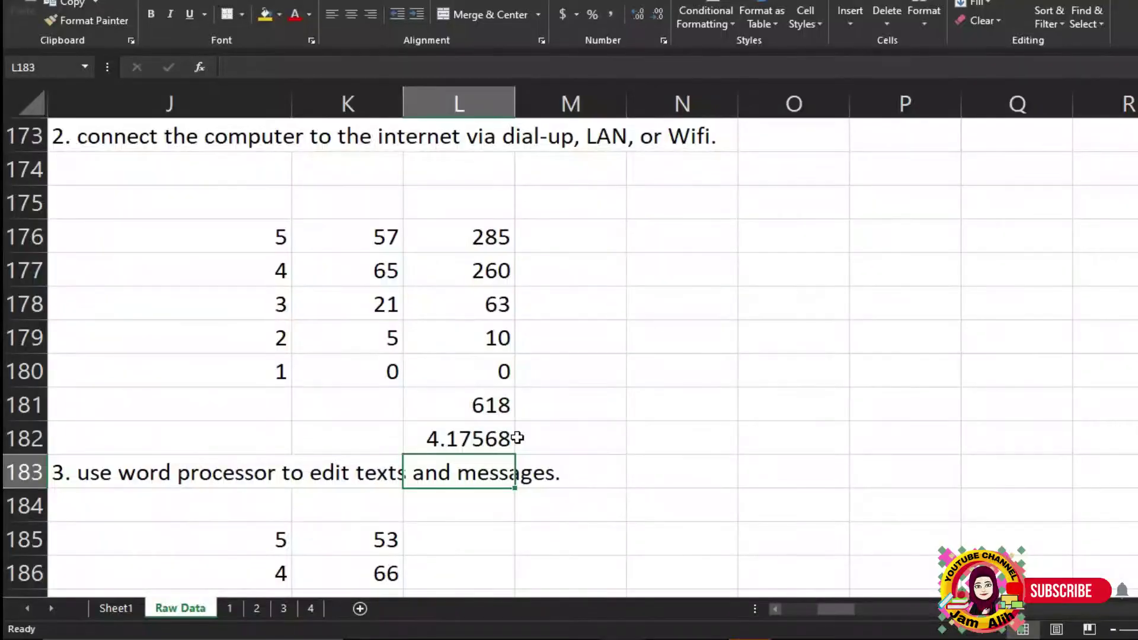
{"action": "left_click", "coordinate": [451, 443]}
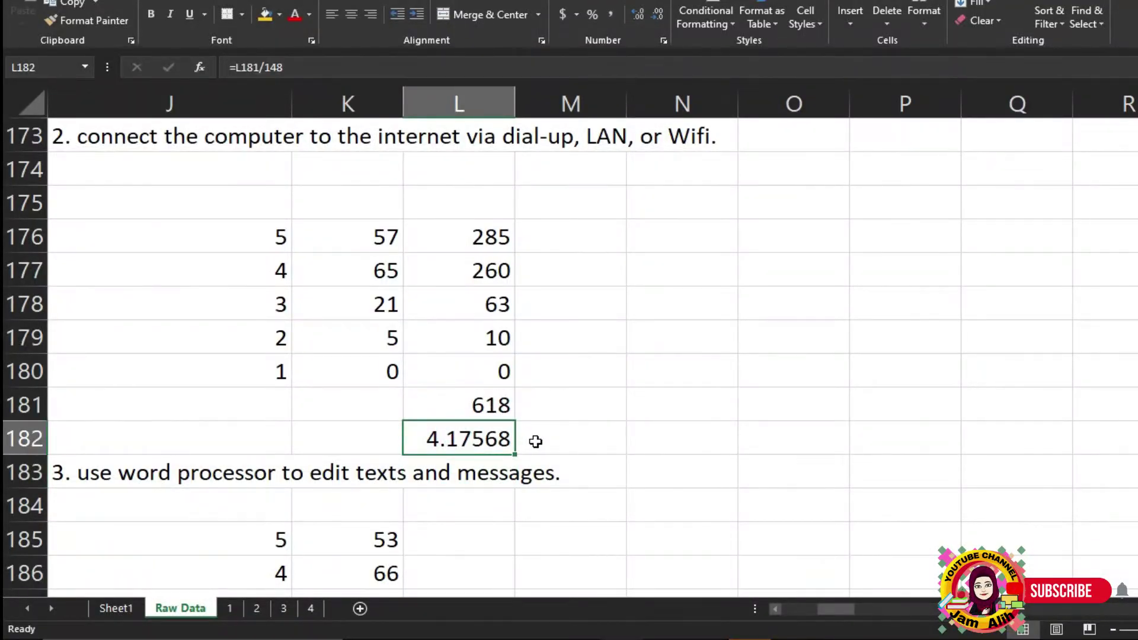
{"action": "left_click", "coordinate": [563, 440]}
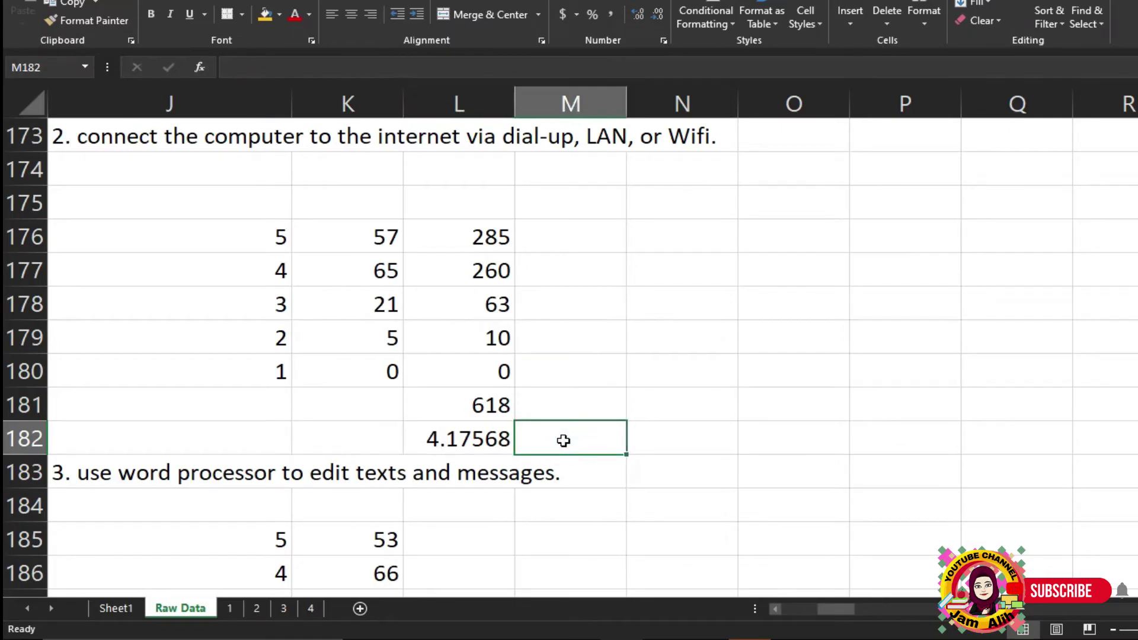
Enter the rounded mean 4.18 in N182 and the label 'weighted mean' in M182.
{"action": "left_click", "coordinate": [685, 436]}
{"action": "type", "text": "4.18"}
{"action": "left_click", "coordinate": [587, 441]}
{"action": "type", "text": "weighted "}
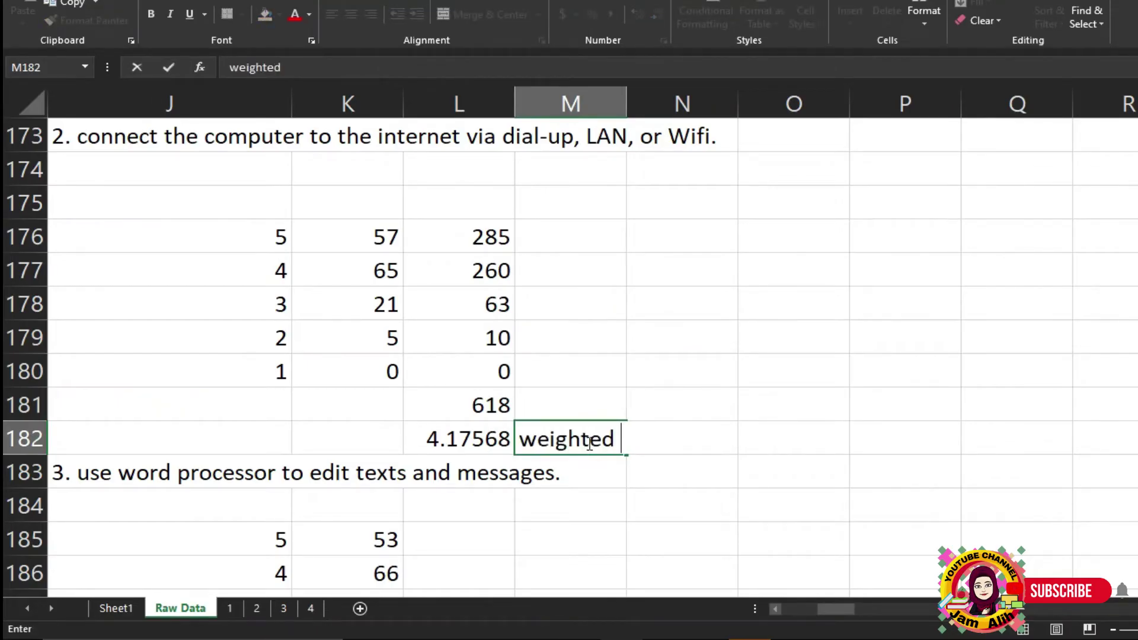
{"action": "type", "text": "mean"}
{"action": "left_click", "coordinate": [701, 473]}
{"action": "left_click", "coordinate": [603, 438]}
{"action": "left_click", "coordinate": [688, 444]}
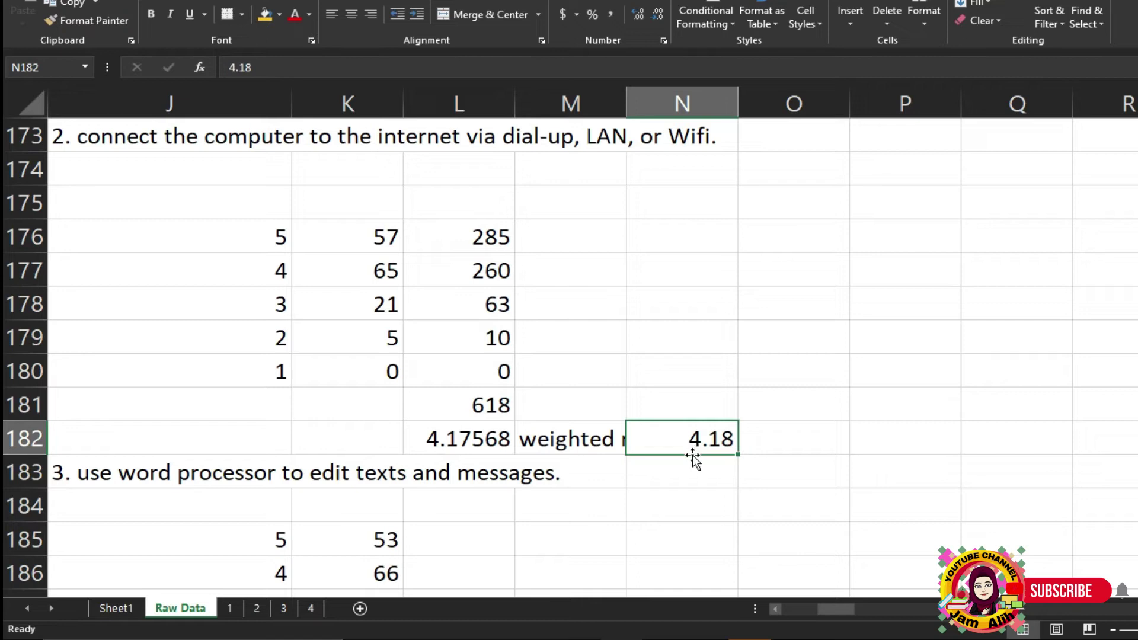
{"action": "left_click", "coordinate": [71, 141]}
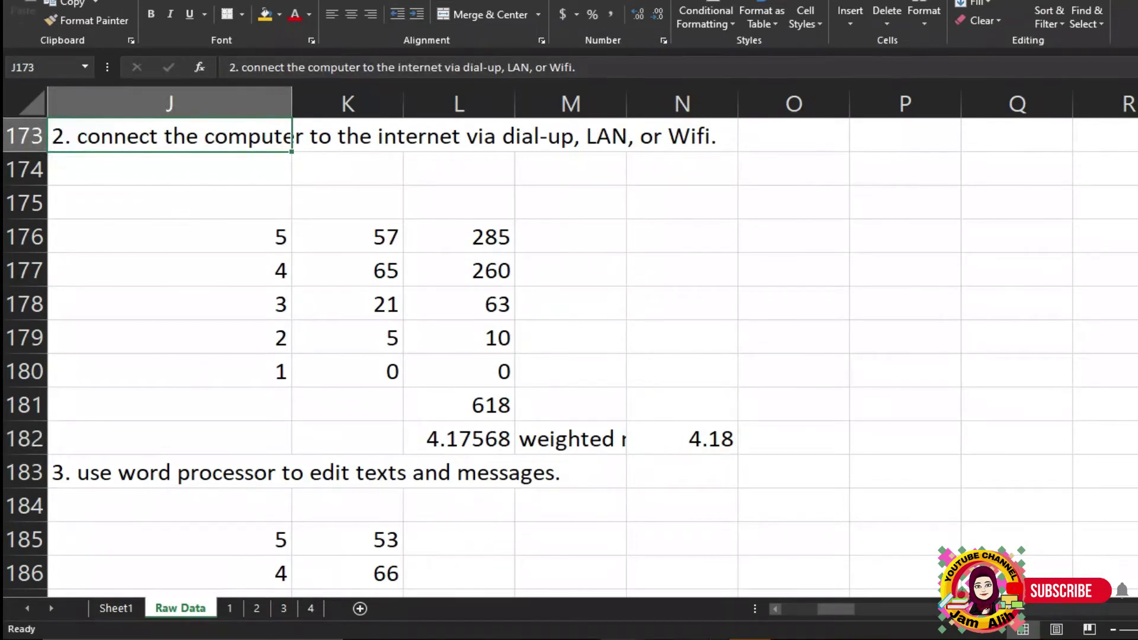
Select 'Competent' on the 3.41–4.20 line of the Notepad legend to copy it.
{"action": "key", "text": "alt+Tab"}
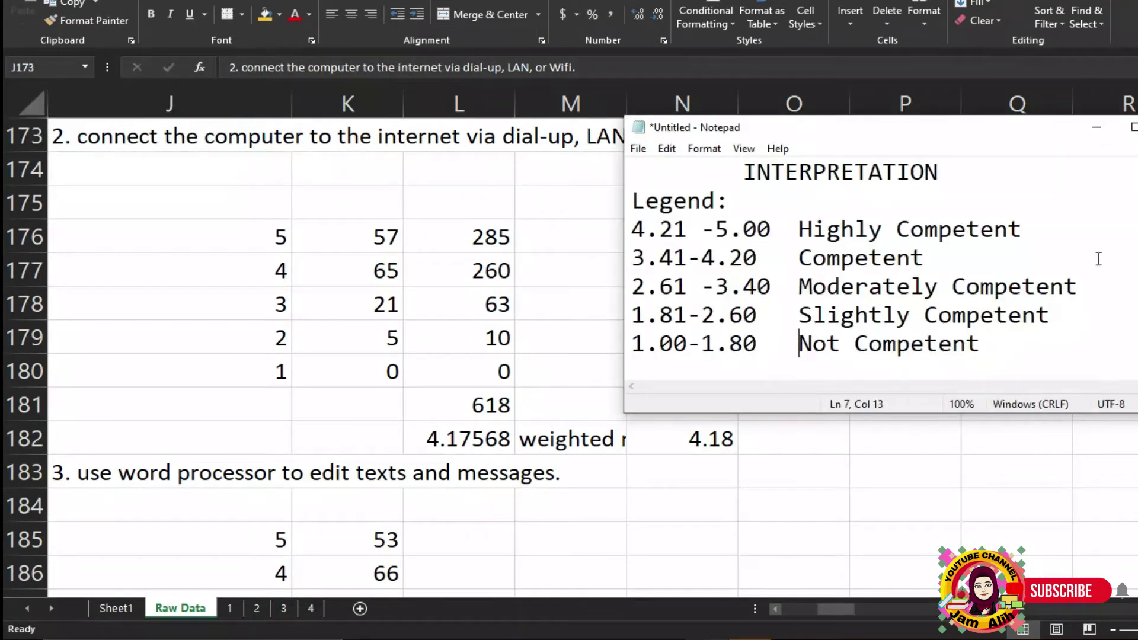
{"action": "left_click", "coordinate": [1115, 126]}
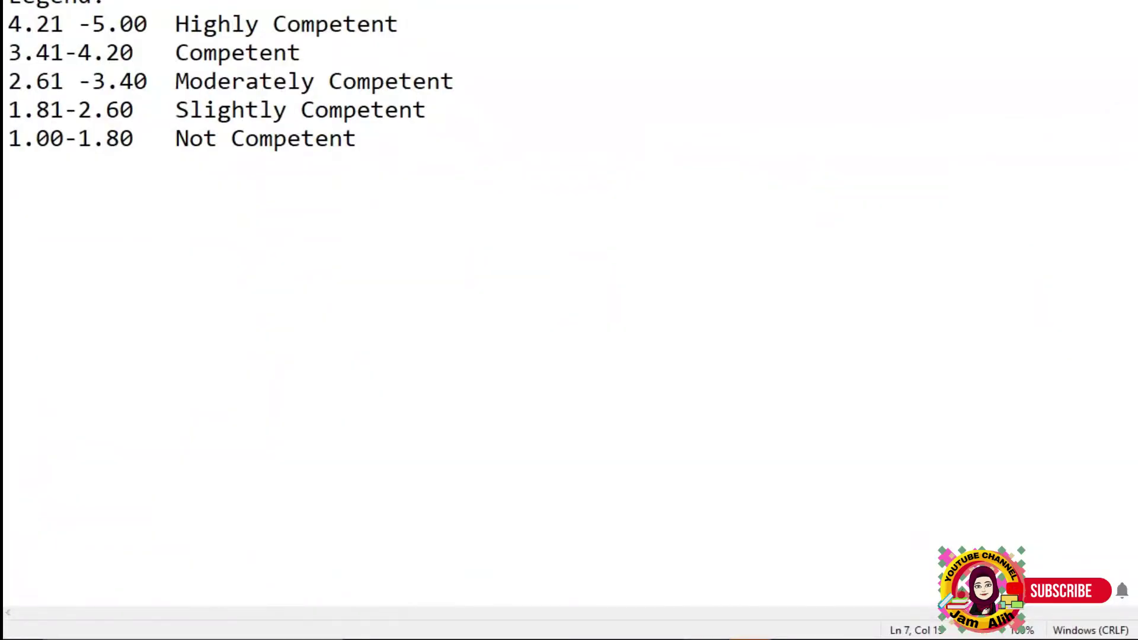
{"action": "key", "text": "super+Down"}
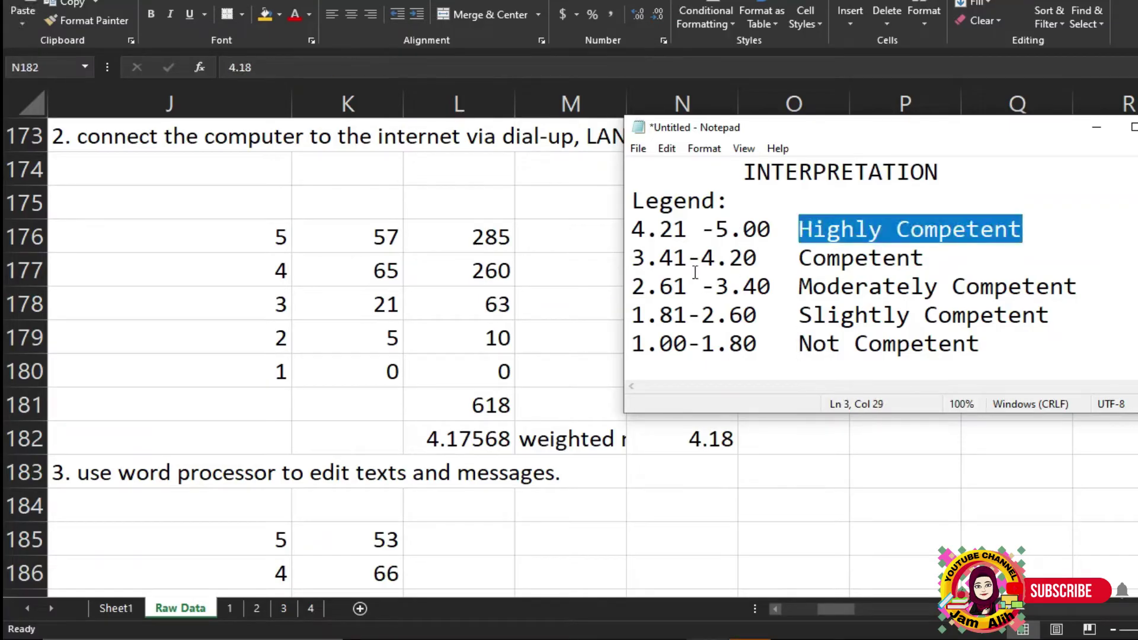
{"action": "left_click_drag", "start_coordinate": [933, 259], "coordinate": [797, 258]}
Paste the 'Competent' label into O182.
{"action": "left_click", "coordinate": [777, 441]}
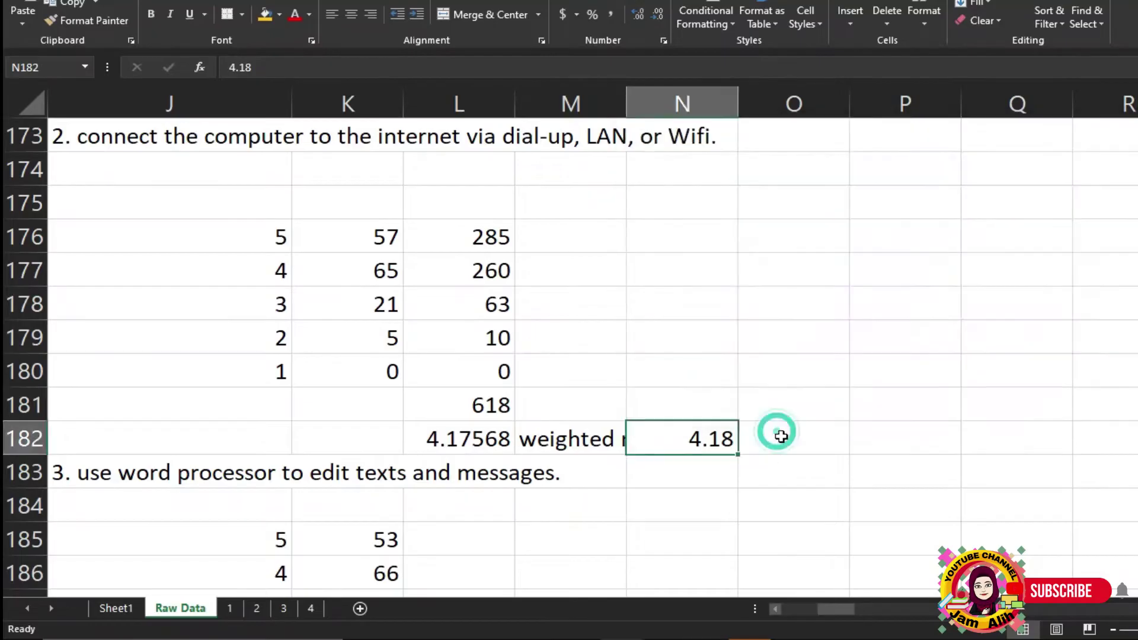
{"action": "left_click", "coordinate": [498, 67]}
{"action": "key", "text": "ctrl+v"}
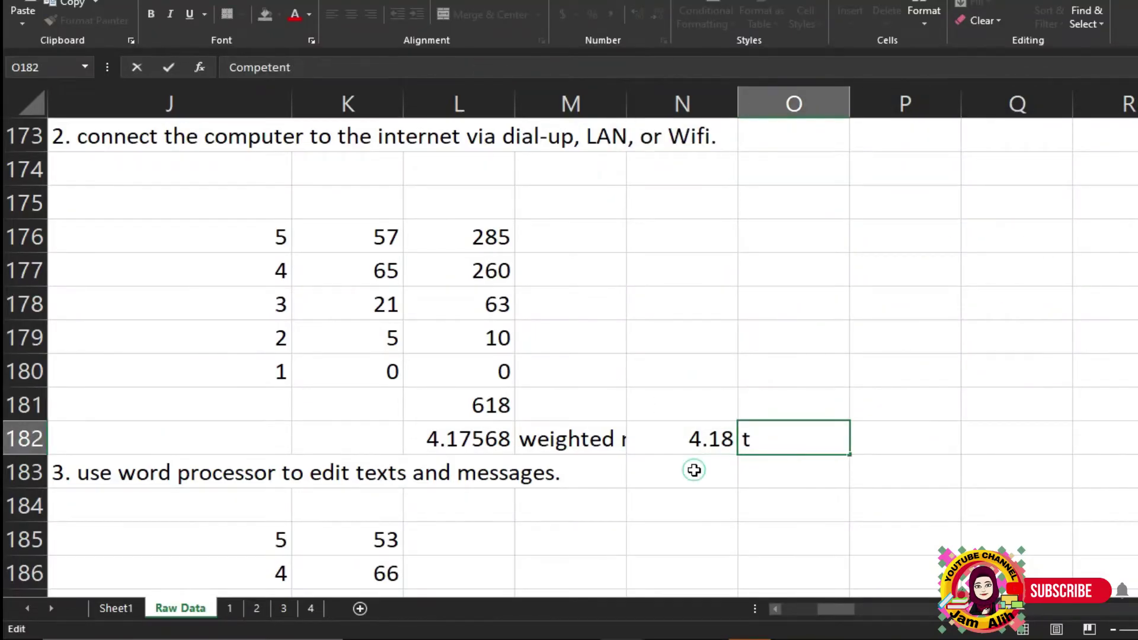
{"action": "left_click", "coordinate": [795, 437]}
Fill M182:O182 yellow.
{"action": "left_click_drag", "start_coordinate": [436, 439], "coordinate": [774, 432]}
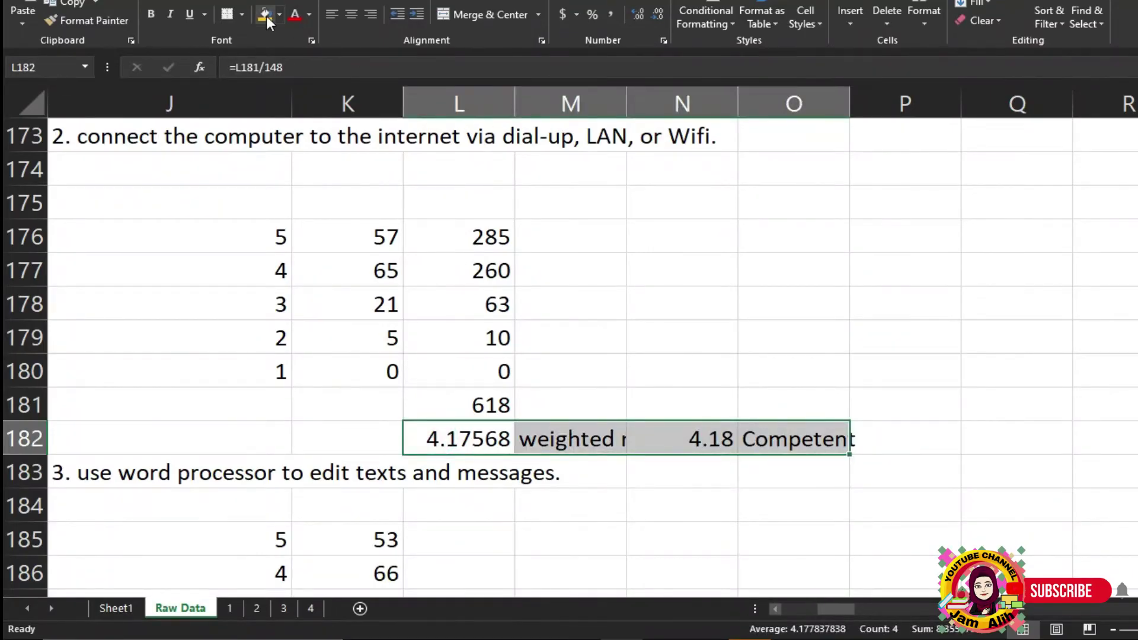
{"action": "left_click", "coordinate": [706, 408]}
{"action": "left_click", "coordinate": [587, 442]}
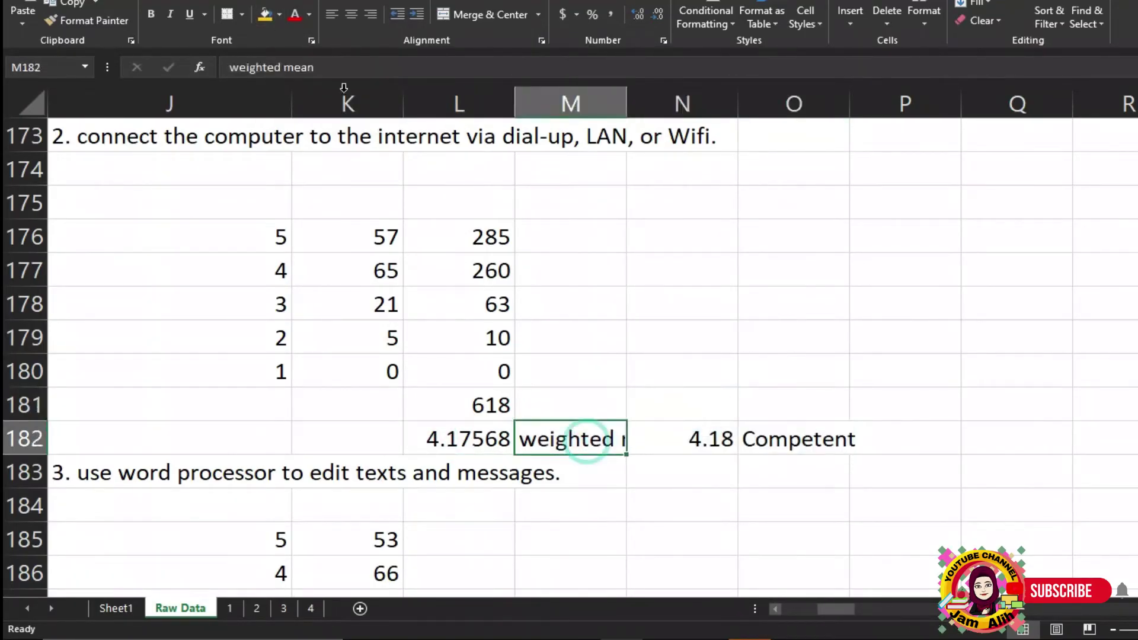
{"action": "left_click", "coordinate": [280, 16]}
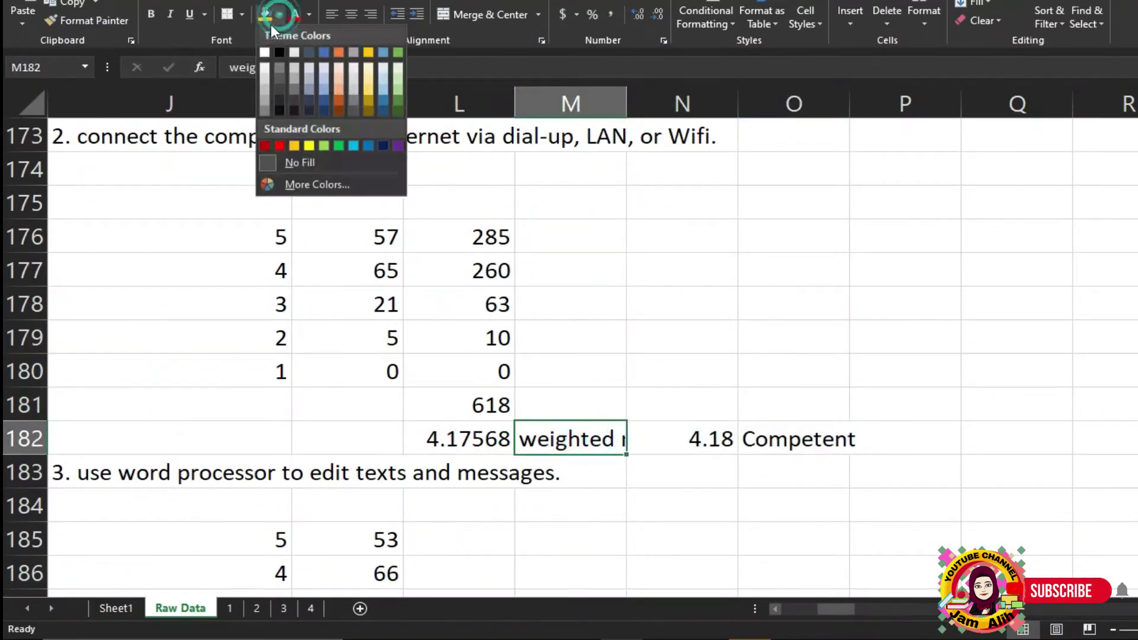
{"action": "left_click", "coordinate": [670, 489]}
{"action": "left_click_drag", "start_coordinate": [561, 439], "coordinate": [794, 439]}
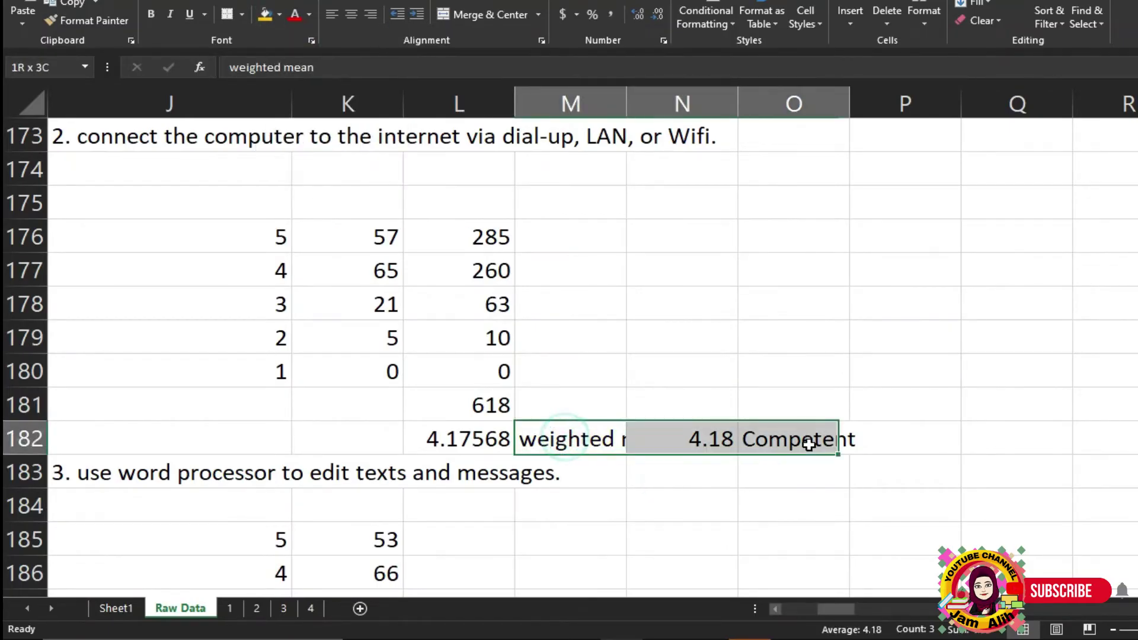
{"action": "left_click", "coordinate": [279, 16]}
{"action": "left_click", "coordinate": [308, 144]}
{"action": "left_click", "coordinate": [697, 489]}
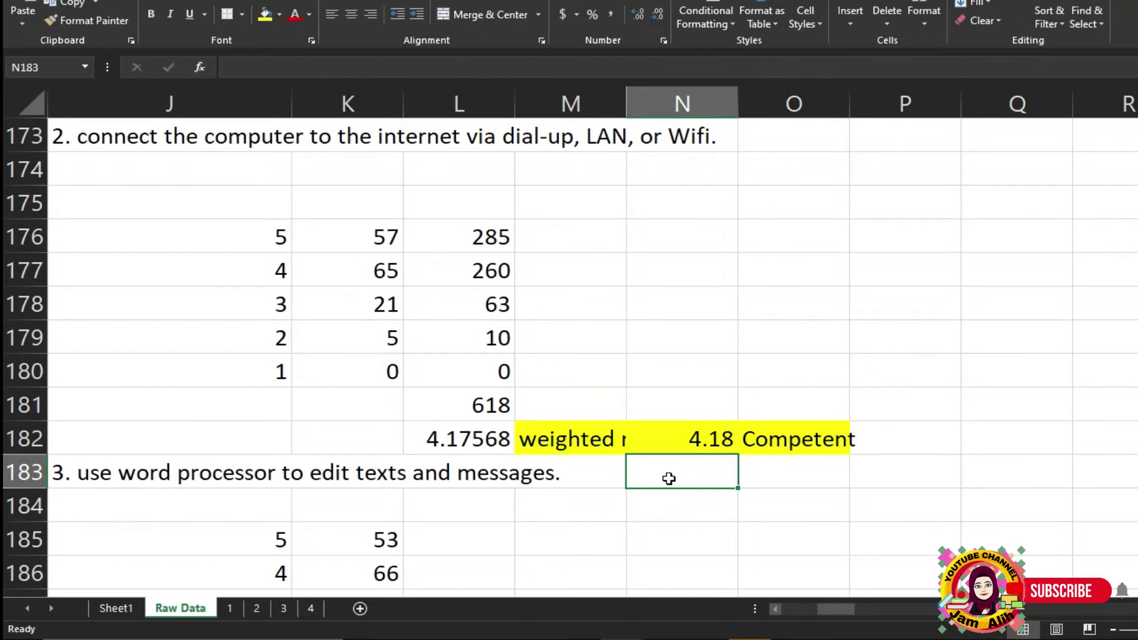
Enter =K185*J185 in L185 for item 3's first weighted score, 265.
{"action": "scroll", "coordinate": [477, 341], "scroll_direction": "down", "scroll_amount": 2}
{"action": "left_click", "coordinate": [476, 340]}
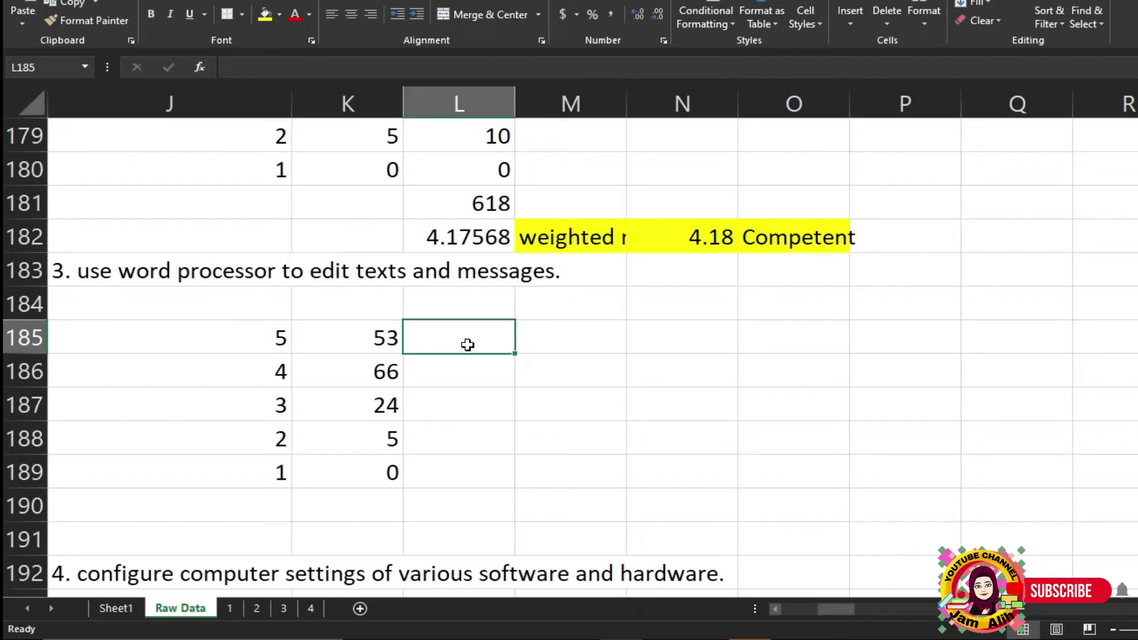
{"action": "left_click", "coordinate": [376, 347]}
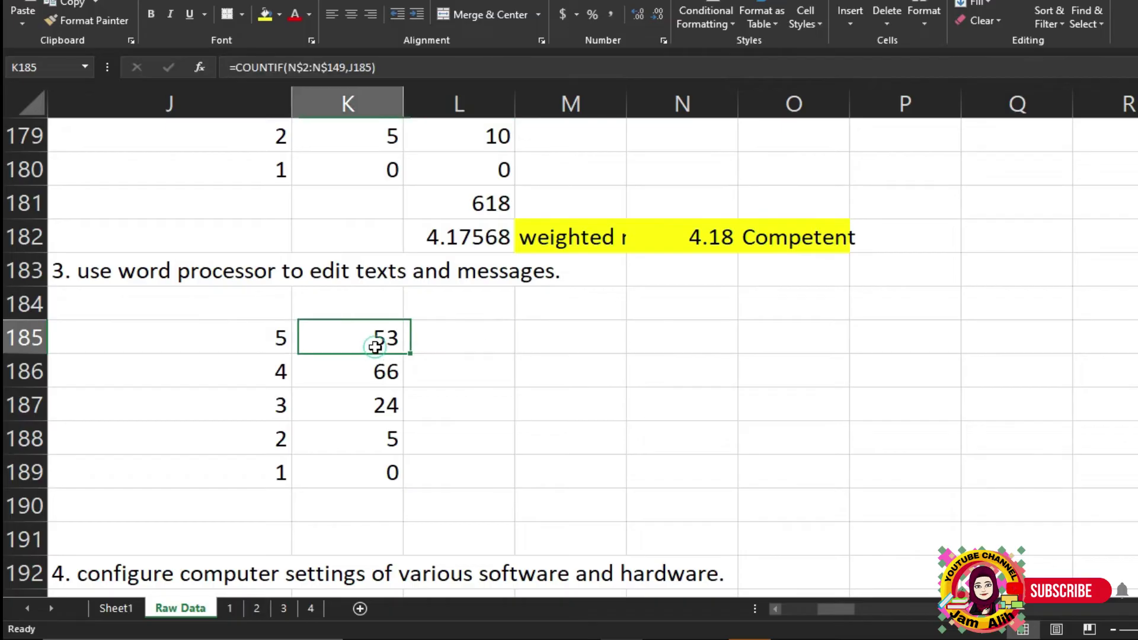
{"action": "left_click", "coordinate": [226, 346]}
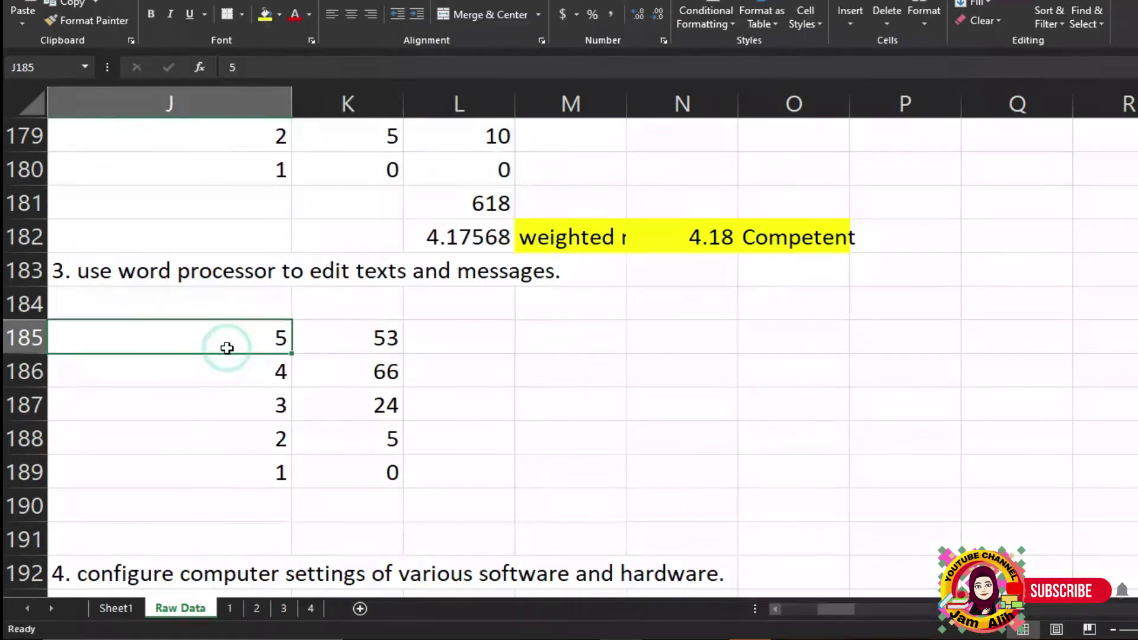
{"action": "left_click", "coordinate": [495, 343]}
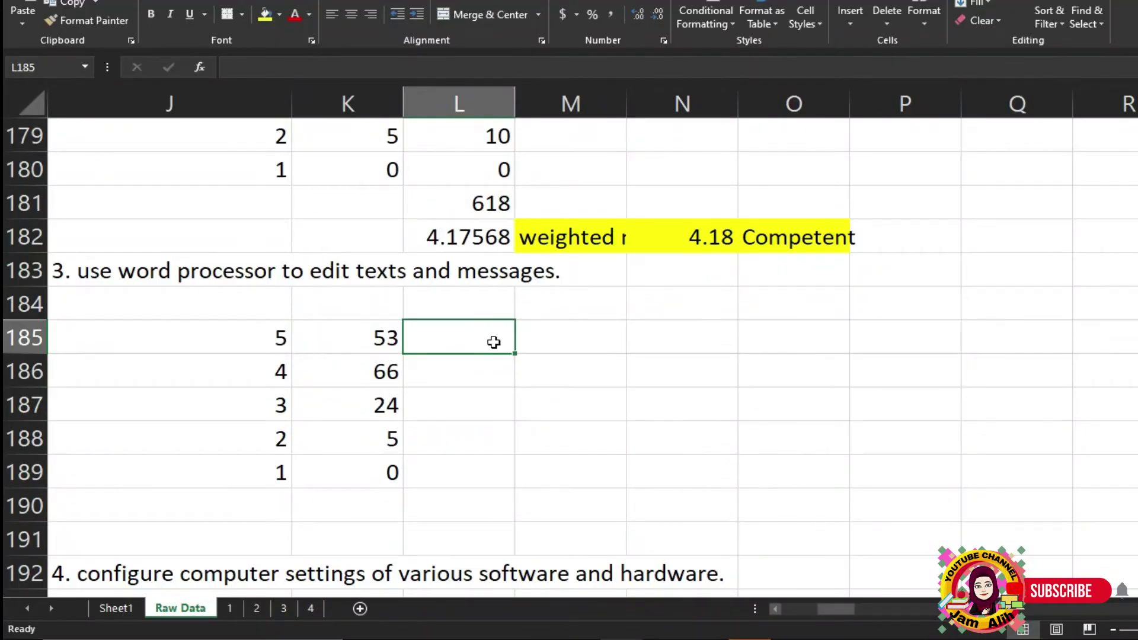
{"action": "type", "text": "="}
{"action": "left_click", "coordinate": [374, 334]}
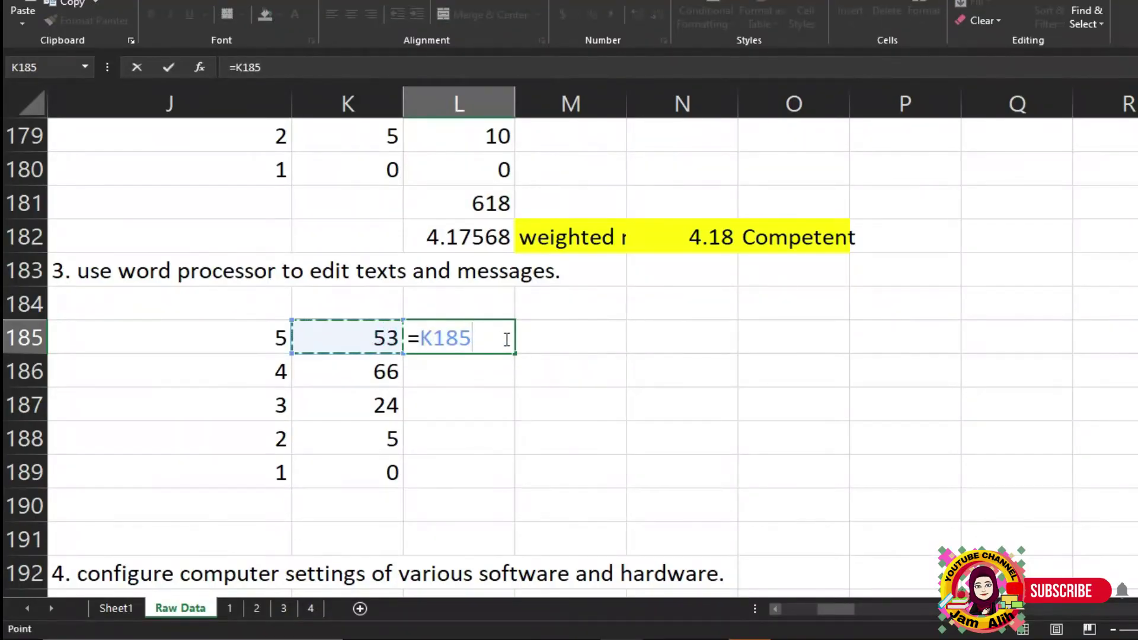
{"action": "type", "text": "*"}
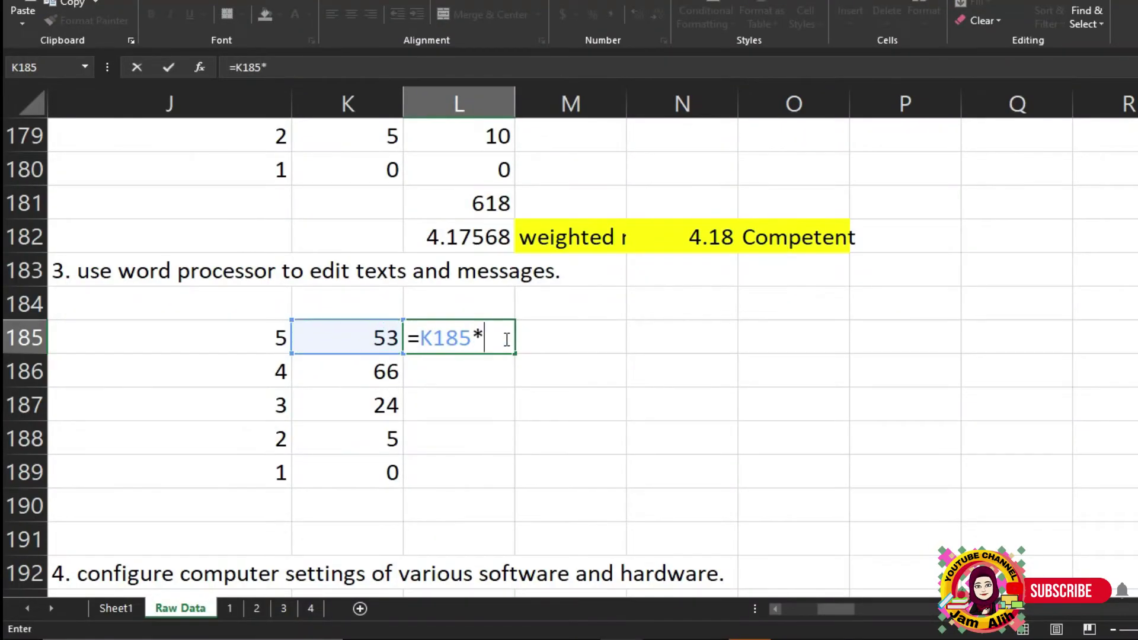
{"action": "left_click", "coordinate": [263, 343]}
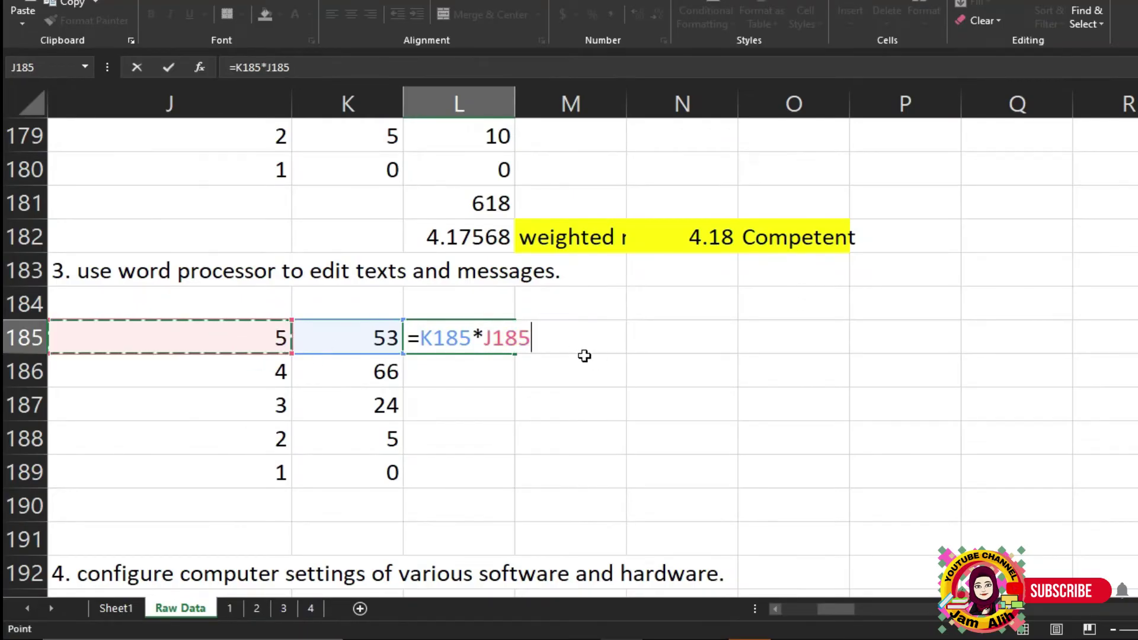
{"action": "key", "text": "Return"}
Copy the formula down to L189, giving 264, 72, 10 and 0.
{"action": "left_click", "coordinate": [509, 347]}
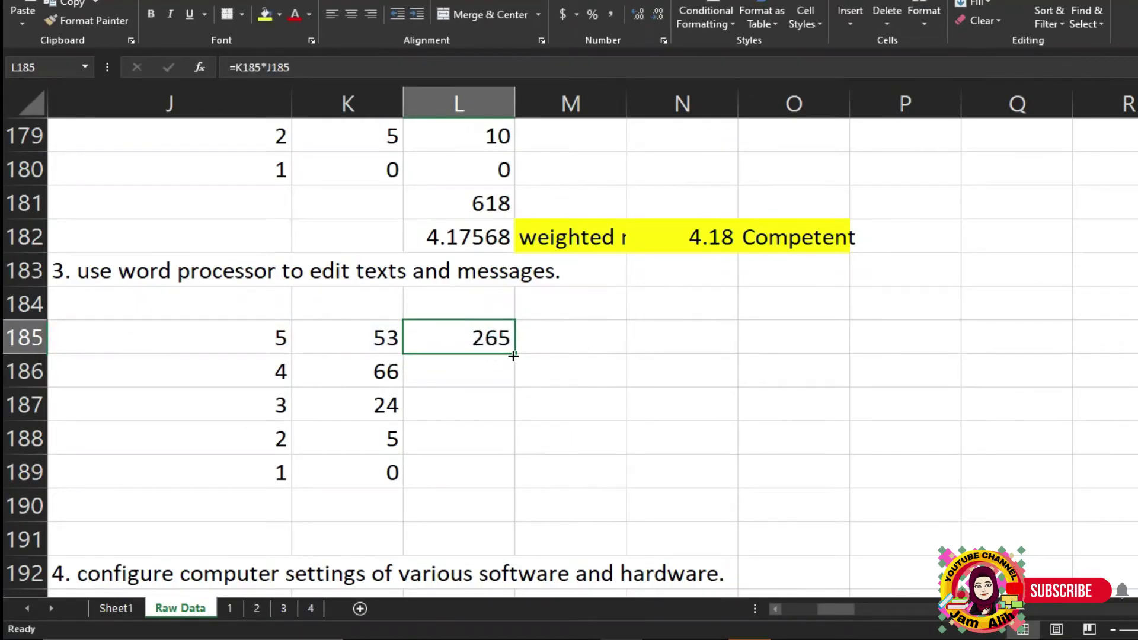
{"action": "left_click_drag", "start_coordinate": [513, 356], "coordinate": [505, 479]}
{"action": "scroll", "coordinate": [480, 500], "scroll_direction": "down", "scroll_amount": 2}
{"action": "left_click", "coordinate": [480, 302]}
{"action": "scroll", "coordinate": [492, 317], "scroll_direction": "up", "scroll_amount": 2}
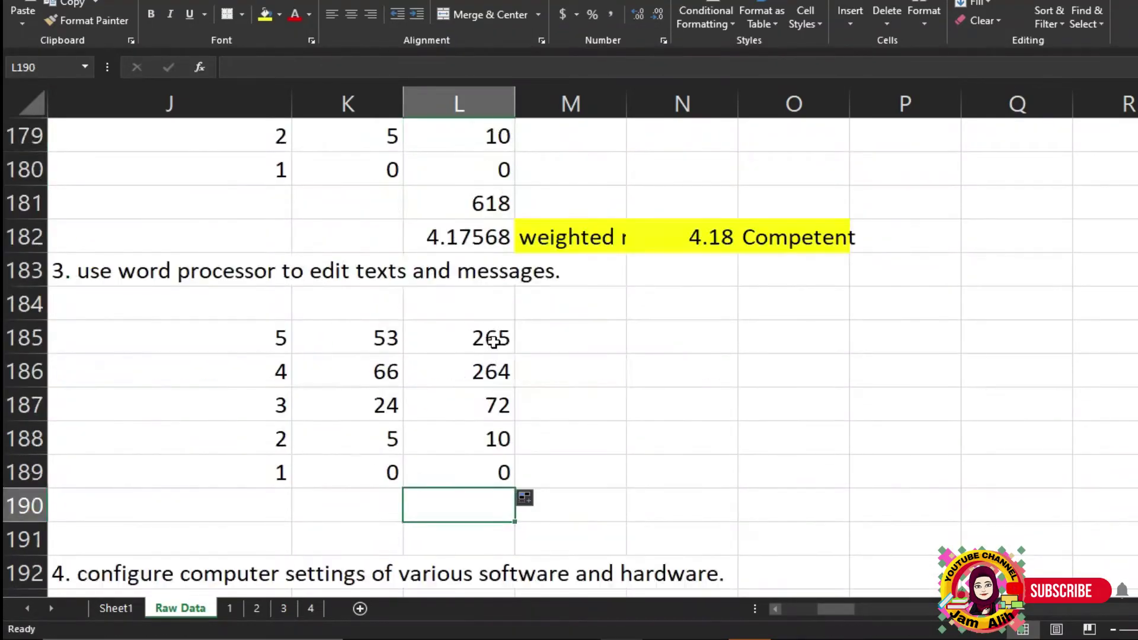
Enter =SUM(L185:L189) in L190 so item 3's weighted total reads 611.
{"action": "left_click", "coordinate": [461, 514]}
{"action": "type", "text": "=sum"}
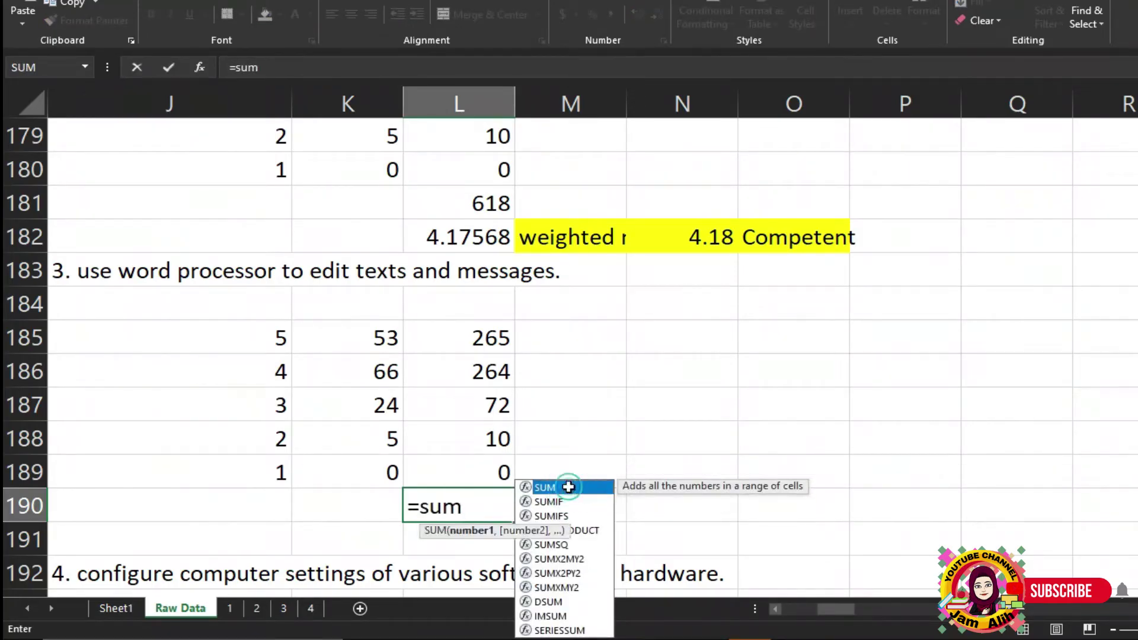
{"action": "double_click", "coordinate": [570, 493]}
{"action": "left_click", "coordinate": [484, 348]}
{"action": "left_click_drag", "start_coordinate": [485, 350], "coordinate": [483, 474]}
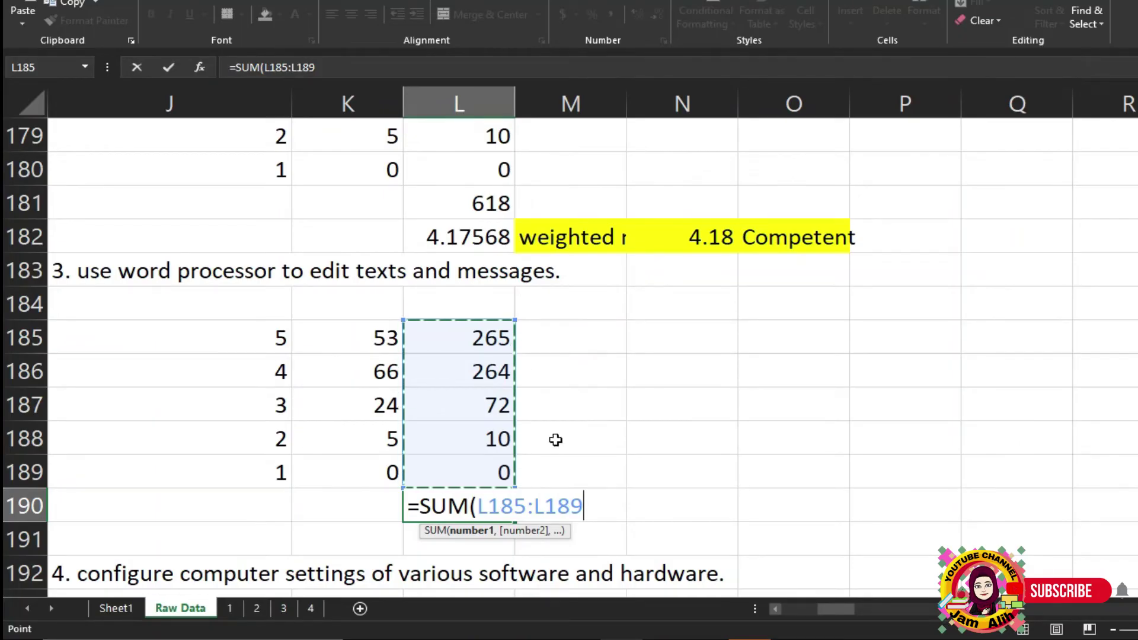
{"action": "type", "text": ")"}
{"action": "key", "text": "Return"}
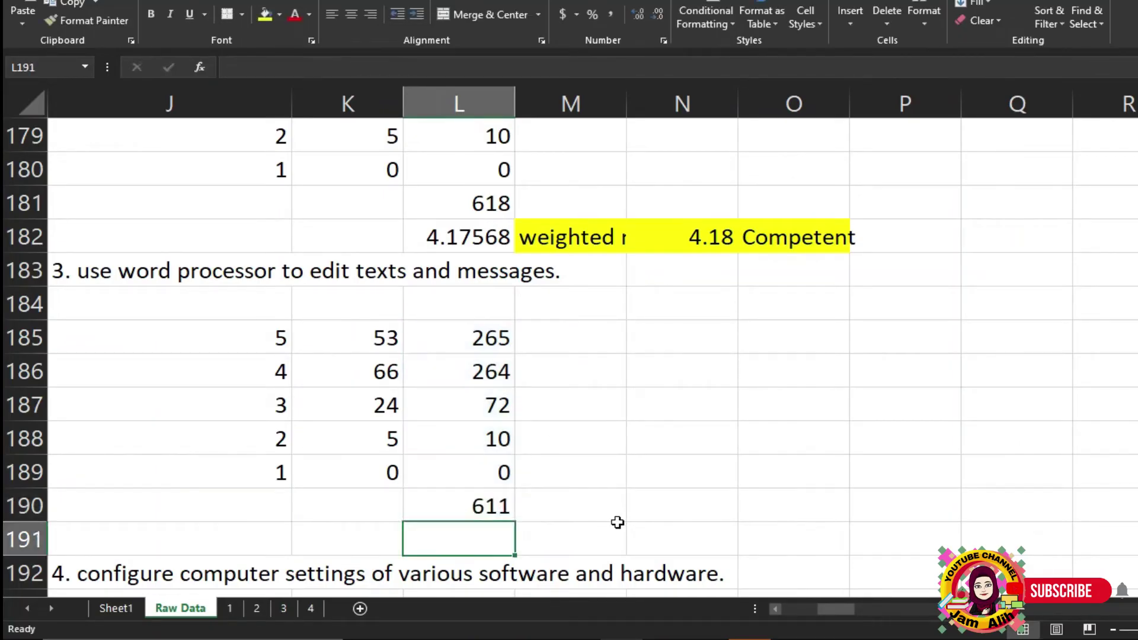
{"action": "left_click", "coordinate": [483, 506]}
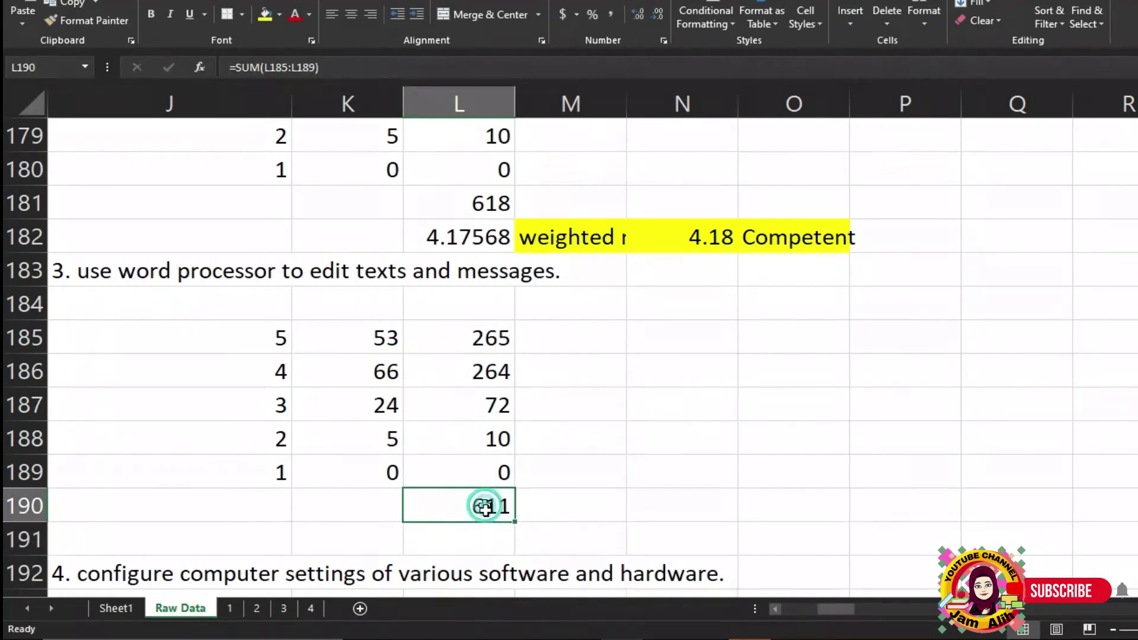
{"action": "left_click", "coordinate": [480, 539]}
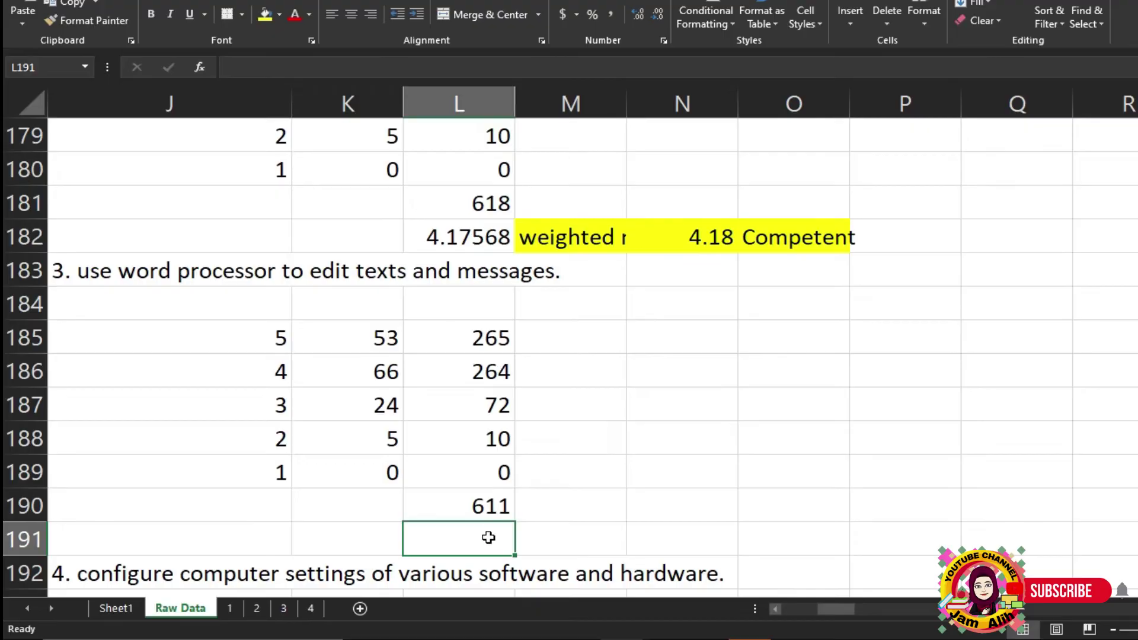
Enter =L190/148 in L191 to get item 3's weighted mean of 4.12838.
{"action": "type", "text": "="}
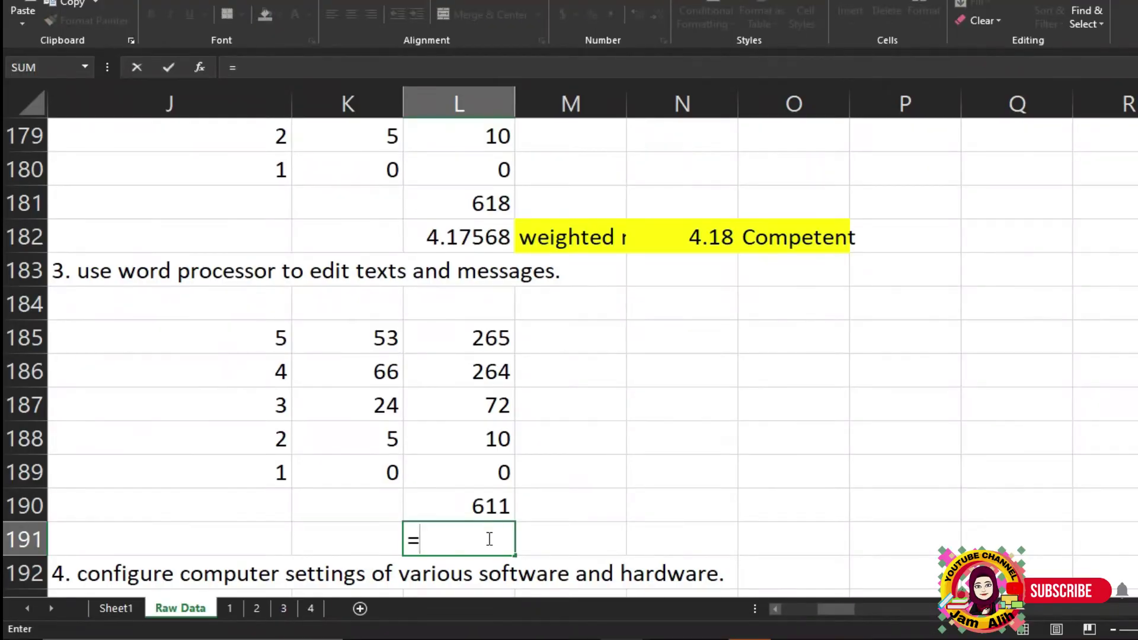
{"action": "left_click", "coordinate": [483, 508]}
{"action": "type", "text": "/"}
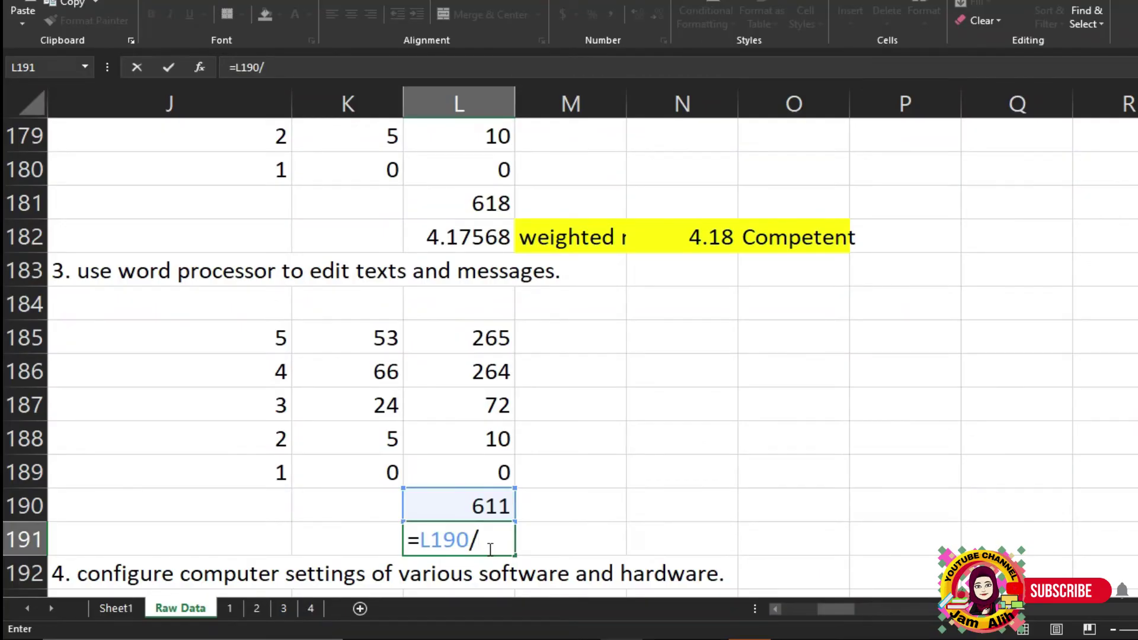
{"action": "type", "text": "148"}
{"action": "key", "text": "Return"}
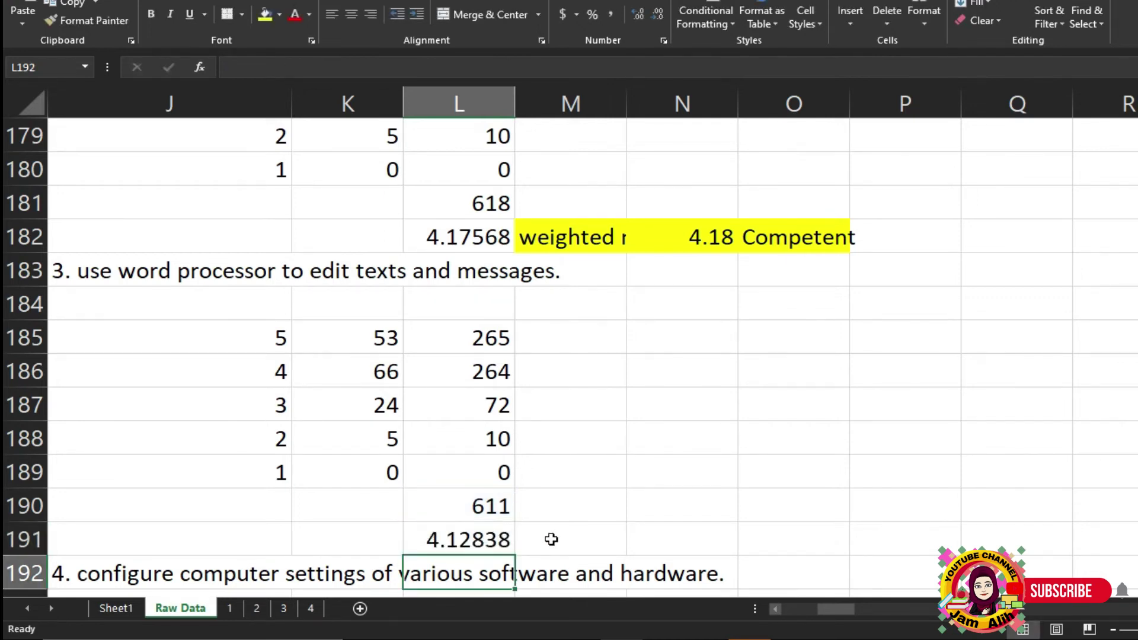
Label M191 'weighted mean' and enter the rounded value 4.13 in N191.
{"action": "left_click", "coordinate": [551, 539]}
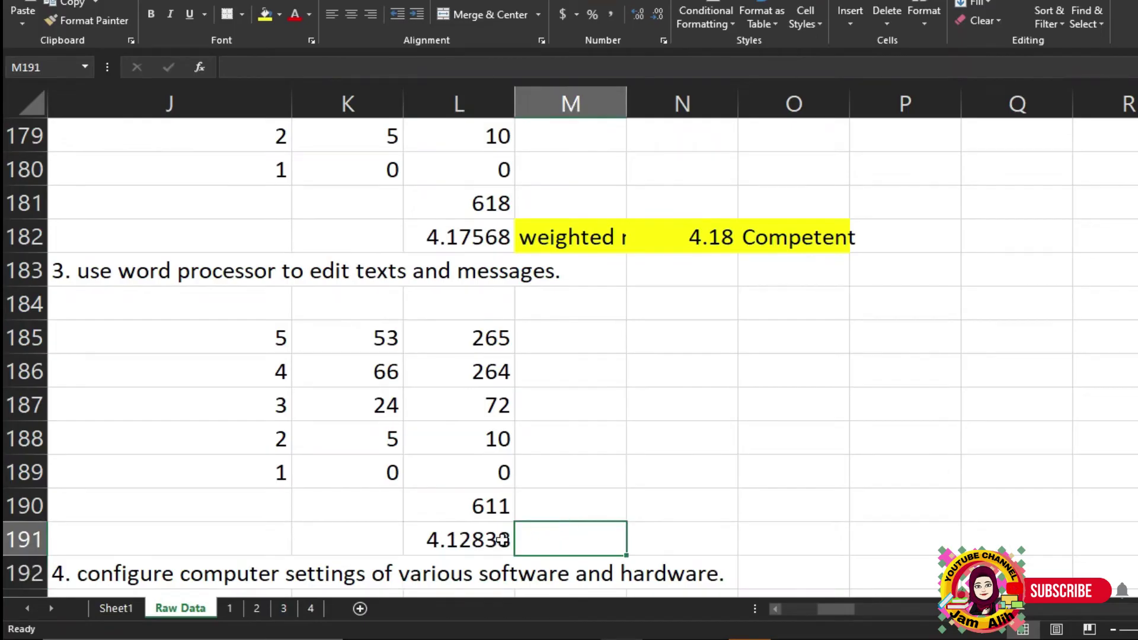
{"action": "type", "text": "weig"}
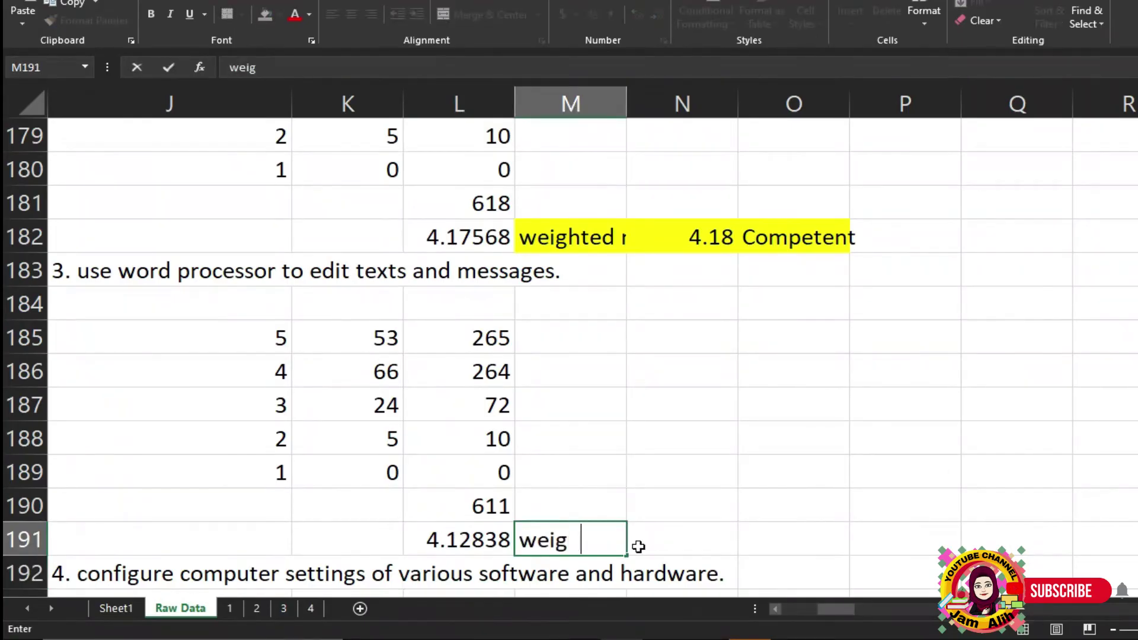
{"action": "type", "text": "hted"}
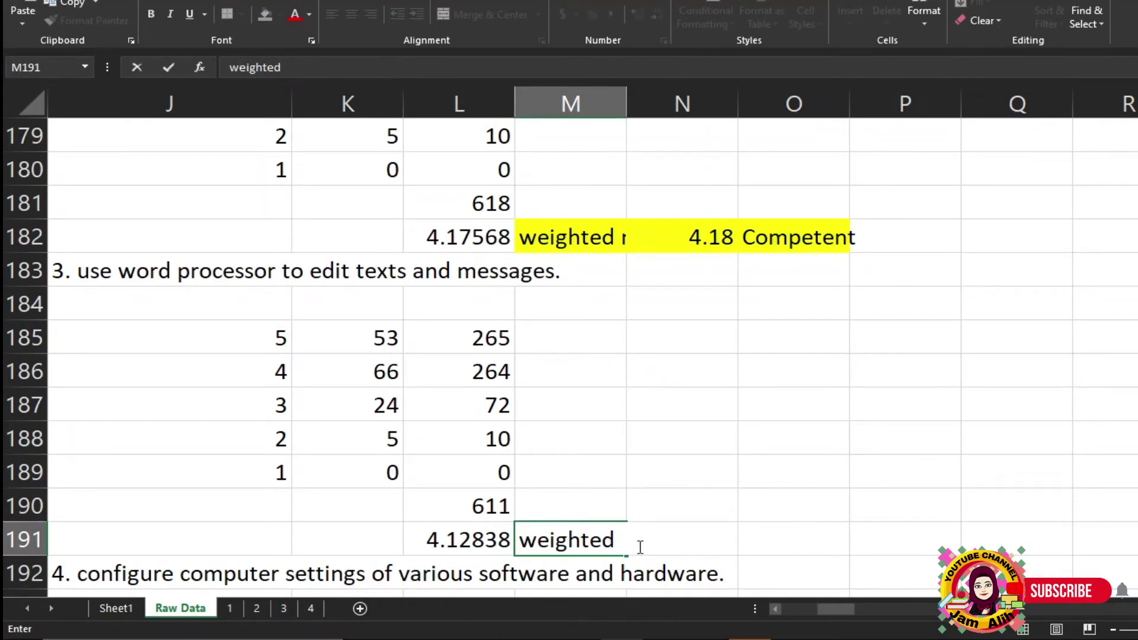
{"action": "type", "text": " mean"}
{"action": "left_click", "coordinate": [770, 543]}
{"action": "left_click", "coordinate": [719, 541]}
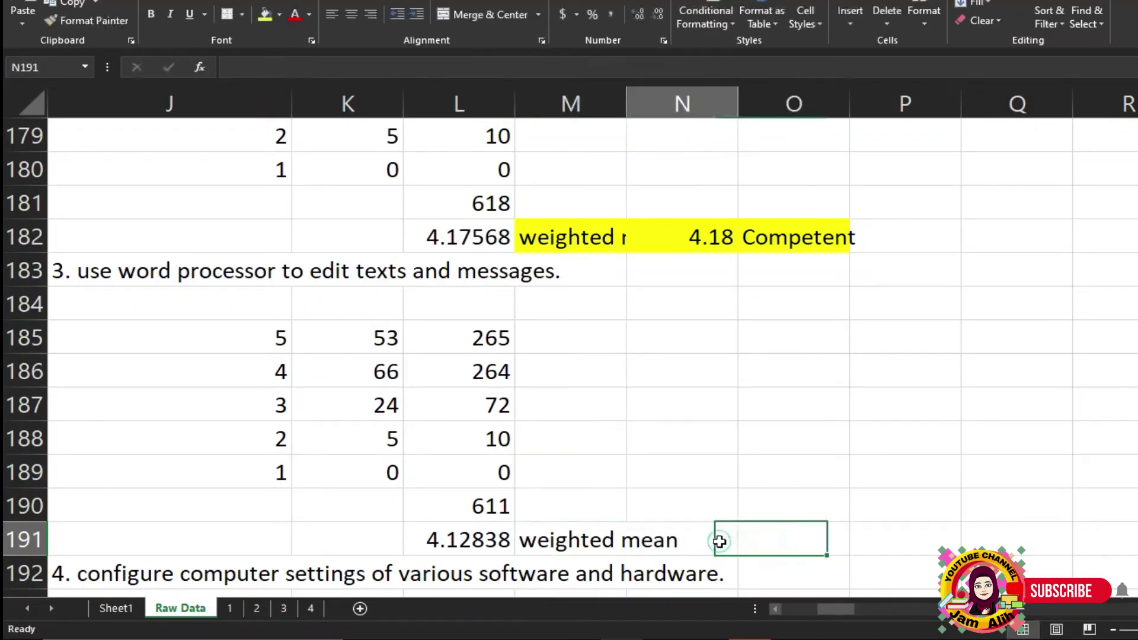
{"action": "type", "text": "4.13"}
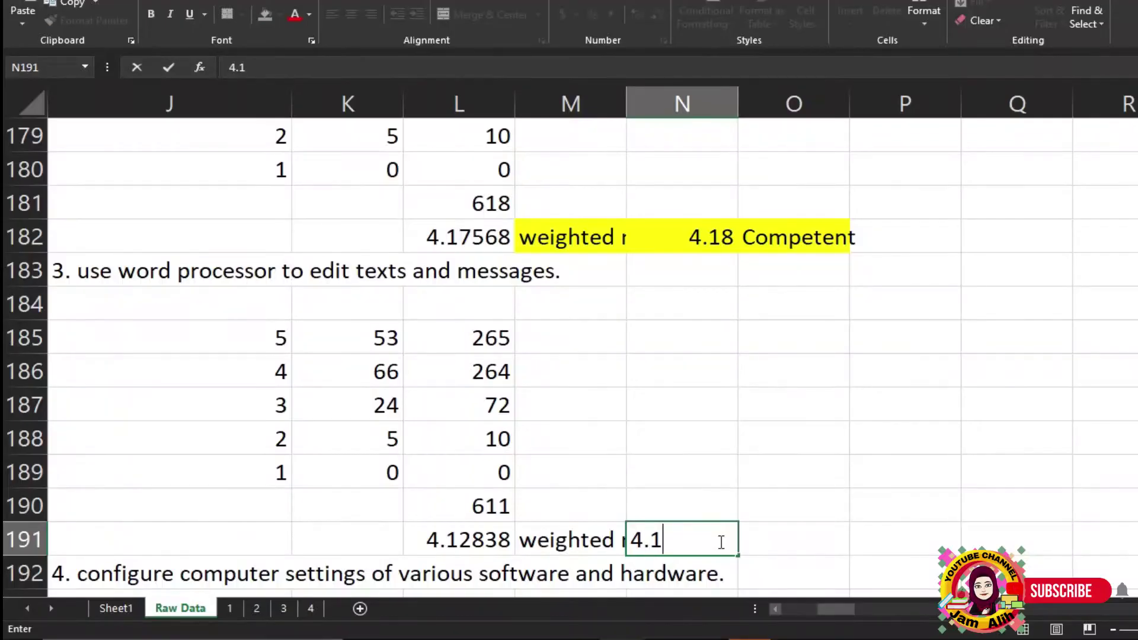
{"action": "left_click", "coordinate": [809, 532]}
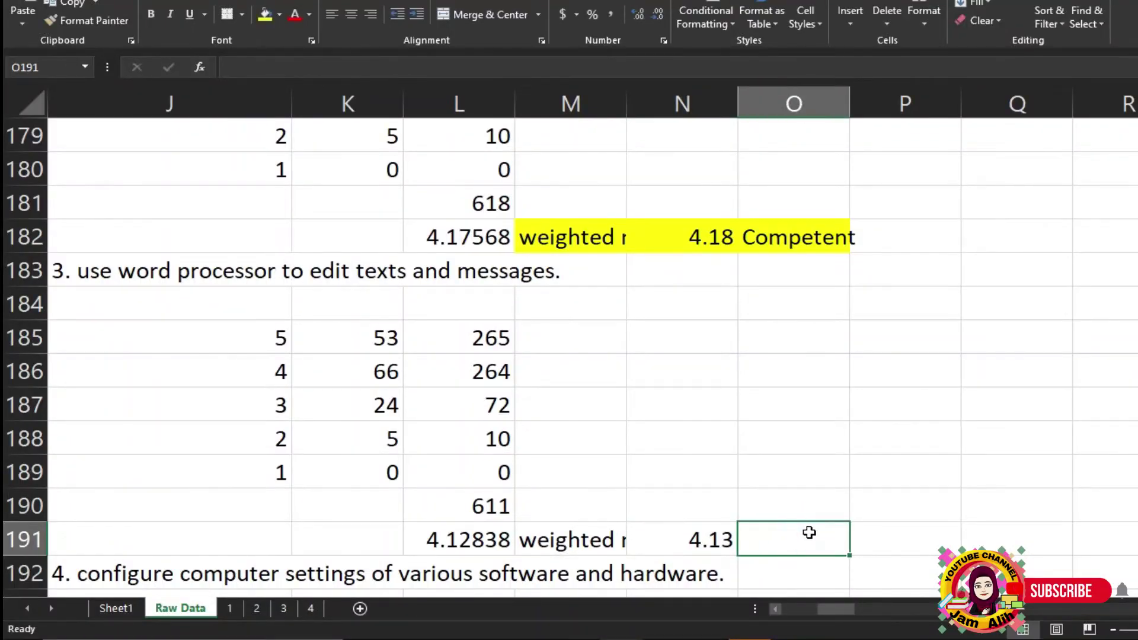
{"action": "left_click", "coordinate": [686, 546]}
{"action": "key", "text": "alt+Tab"}
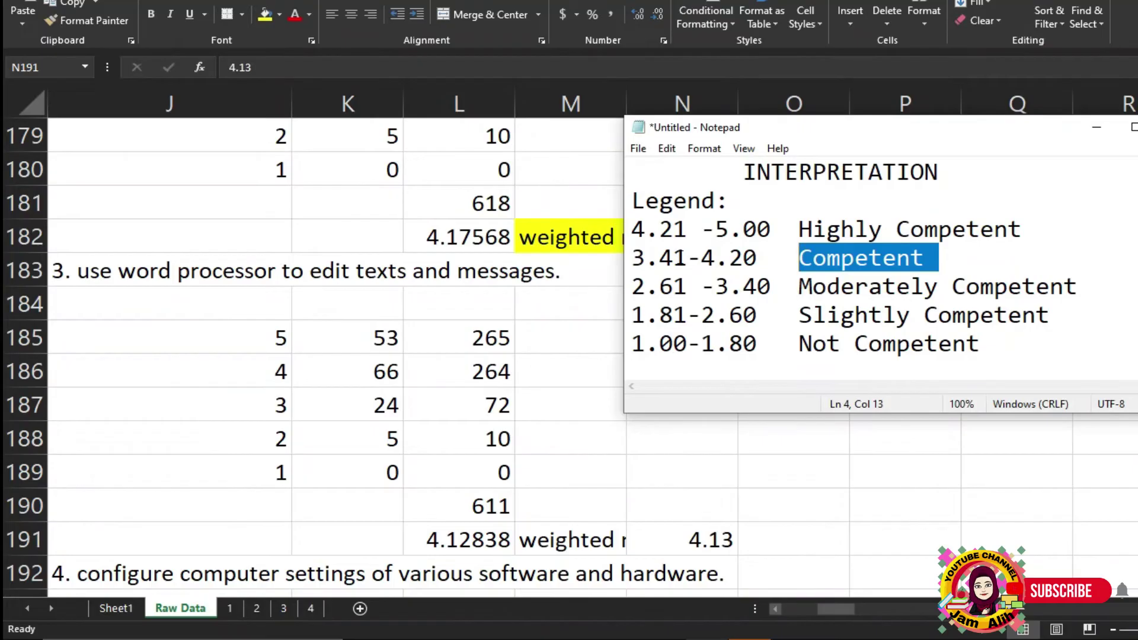
Copy 'Competent' from the Notepad legend and paste it into O191 as item 3's rating.
{"action": "left_click", "coordinate": [855, 258]}
{"action": "left_click", "coordinate": [800, 258]}
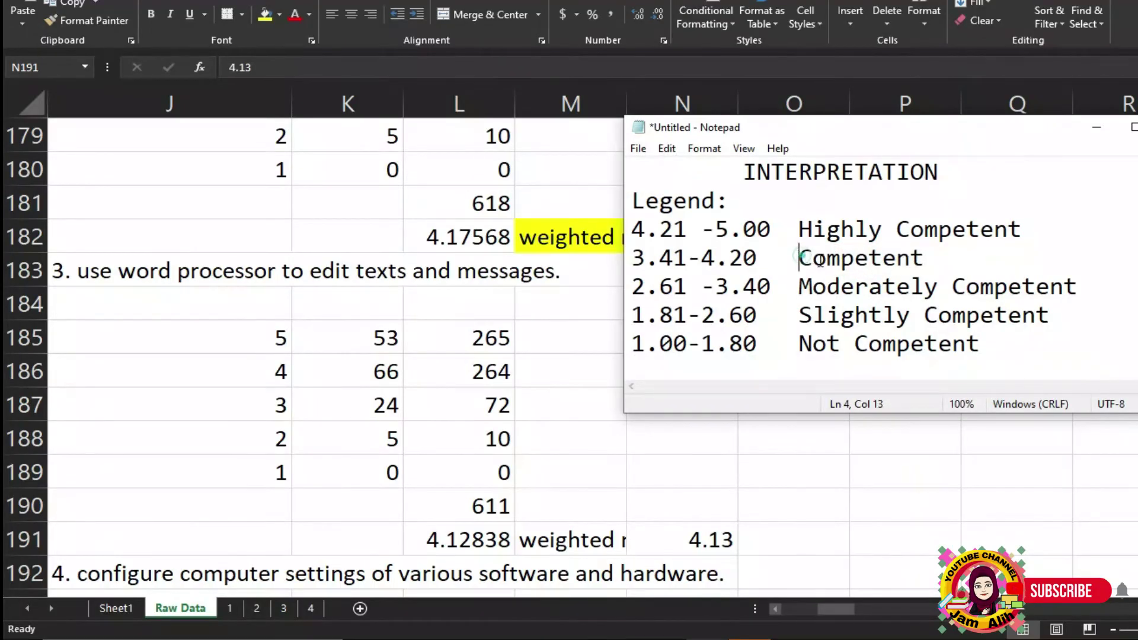
{"action": "left_click_drag", "start_coordinate": [819, 261], "coordinate": [951, 265]}
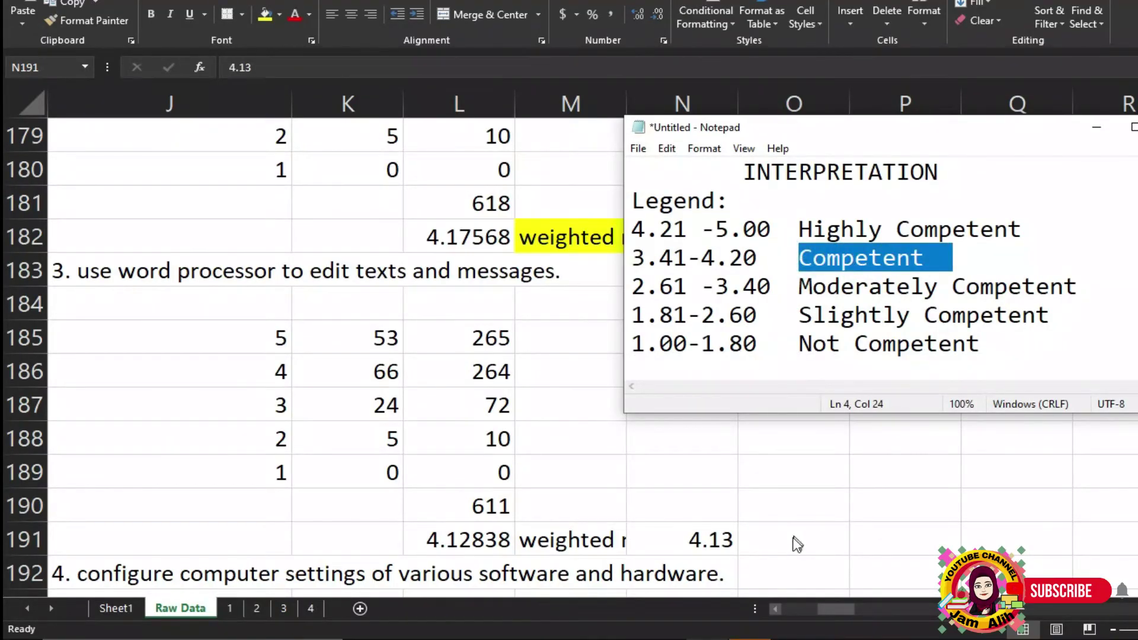
{"action": "left_click", "coordinate": [795, 536]}
{"action": "left_click", "coordinate": [560, 67]}
{"action": "key", "text": "ctrl+v"}
{"action": "left_click", "coordinate": [681, 572]}
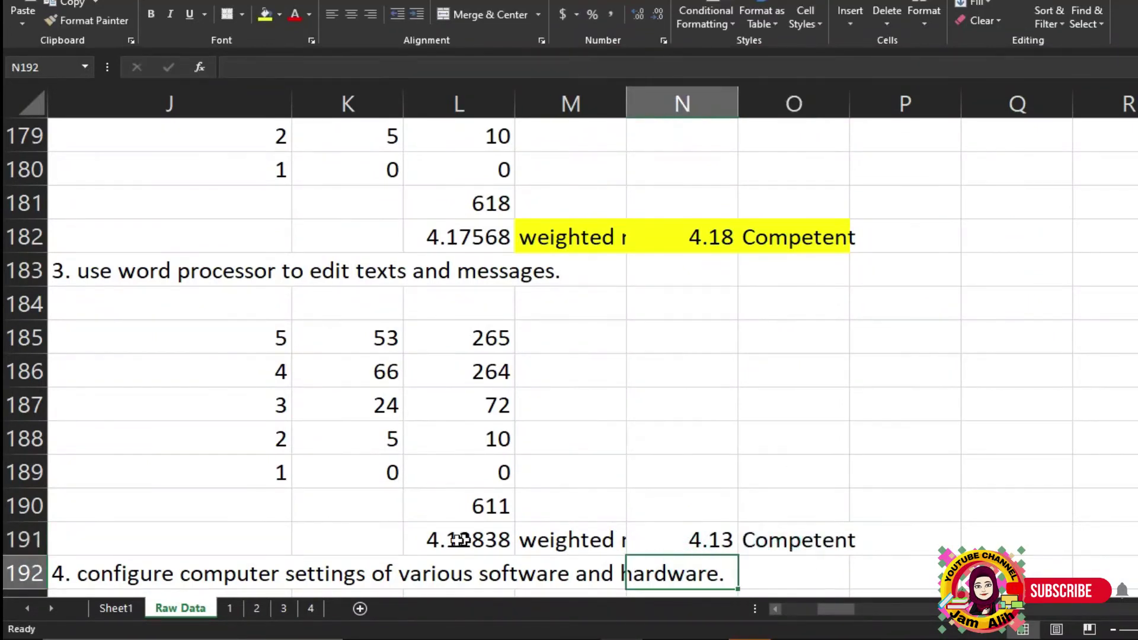
Fill item 3's result row L191:O191 with yellow.
{"action": "left_click_drag", "start_coordinate": [453, 540], "coordinate": [801, 544]}
{"action": "left_click", "coordinate": [266, 17]}
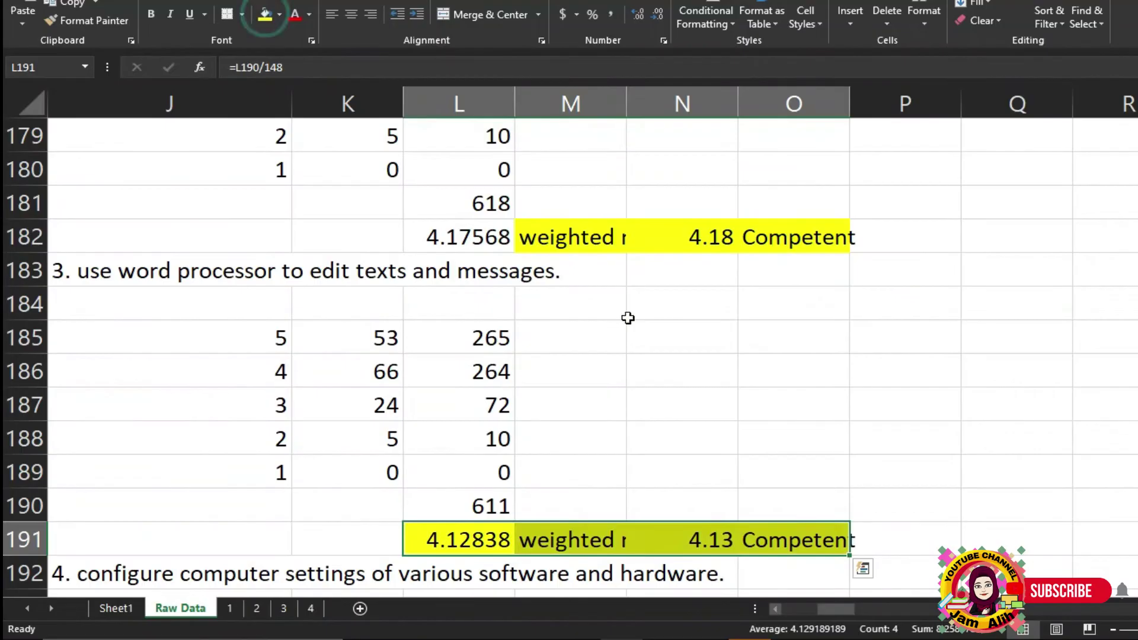
{"action": "left_click", "coordinate": [451, 235]}
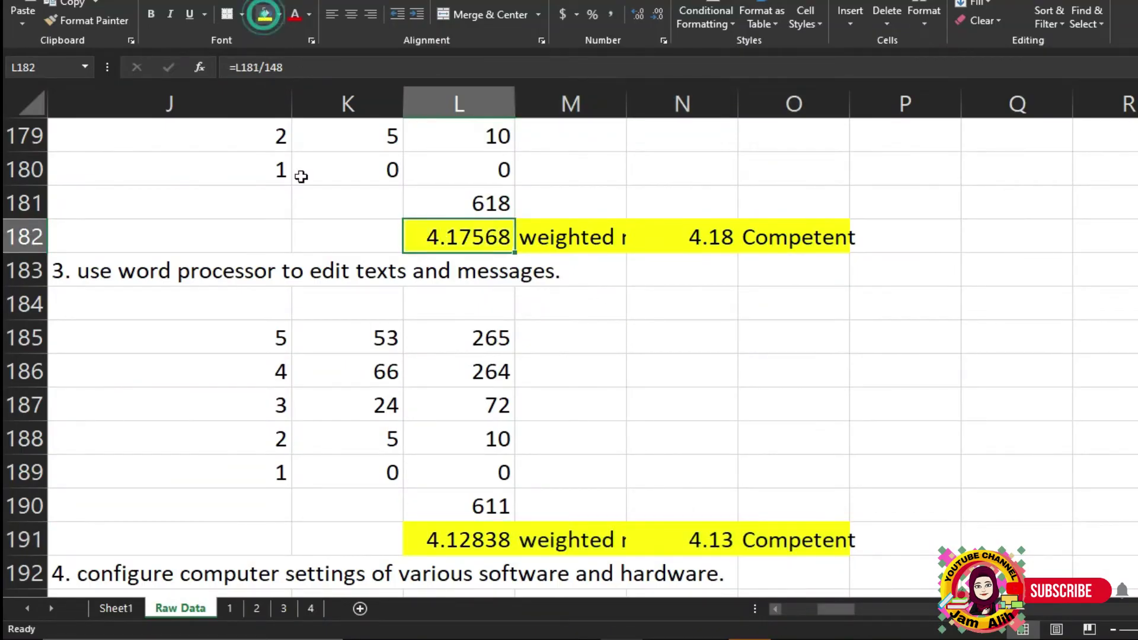
{"action": "left_click", "coordinate": [686, 472]}
{"action": "scroll", "coordinate": [635, 450], "scroll_direction": "down", "scroll_amount": 2}
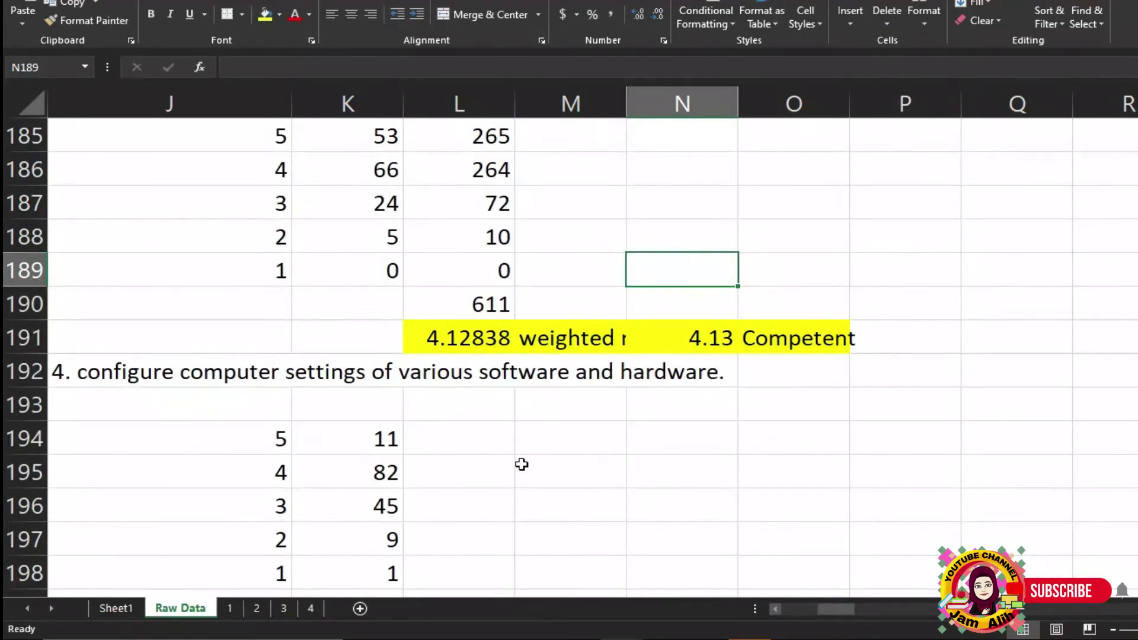
Enter the weighted product formula K194 times J194 in L194 and fill it down to L198.
{"action": "scroll", "coordinate": [522, 464], "scroll_direction": "down", "scroll_amount": 1}
{"action": "left_click", "coordinate": [500, 433]}
{"action": "left_click", "coordinate": [441, 329]}
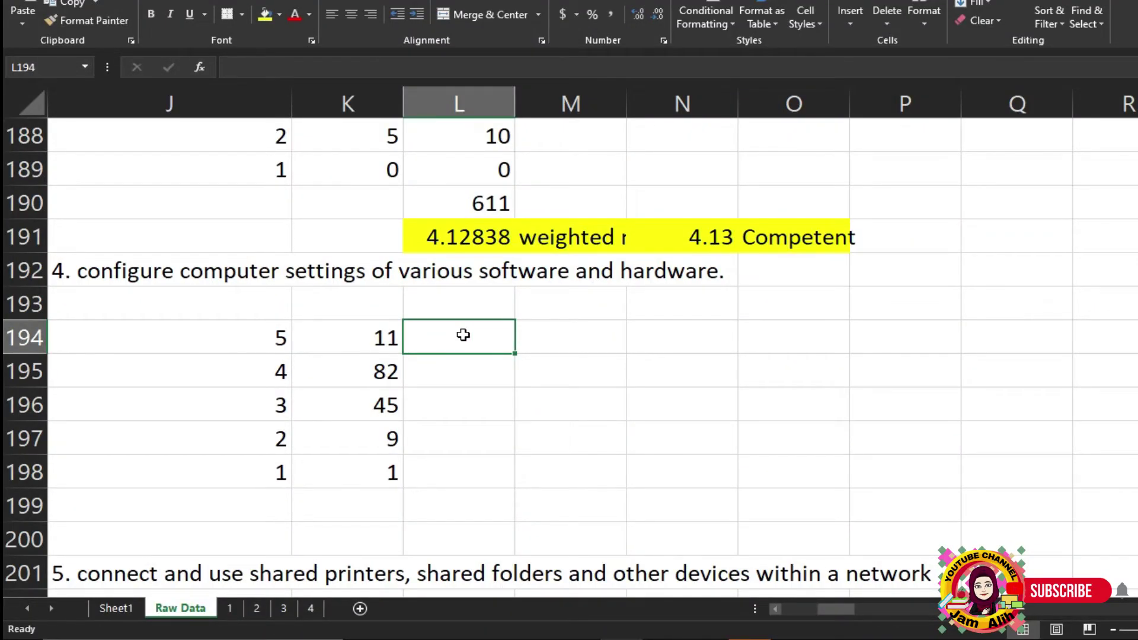
{"action": "type", "text": "="}
{"action": "left_click", "coordinate": [363, 334]}
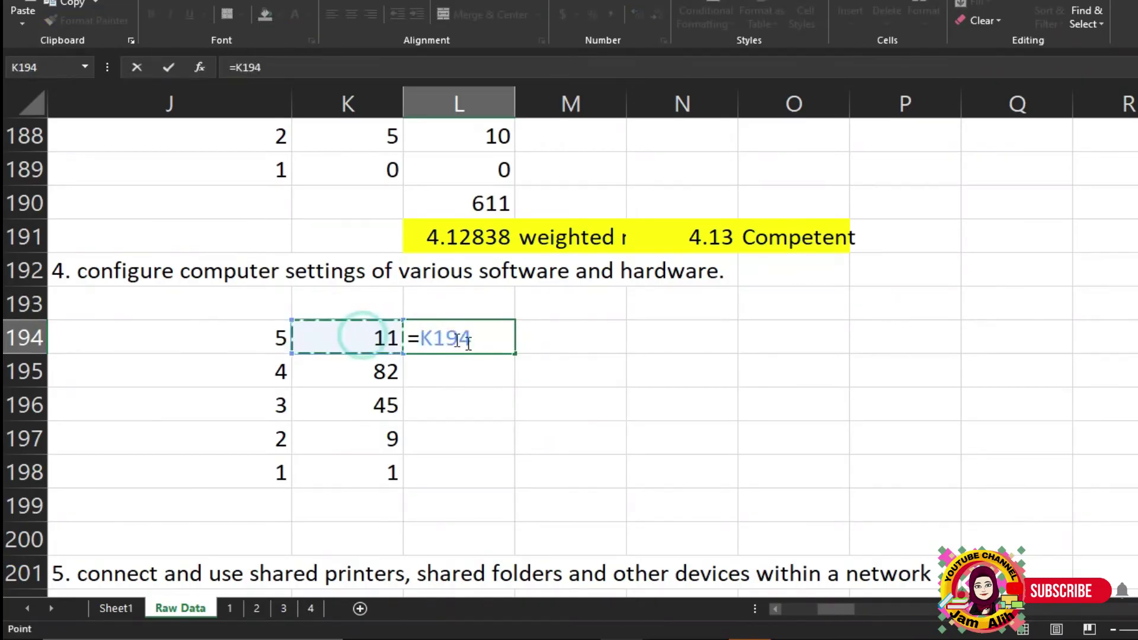
{"action": "type", "text": "&"}
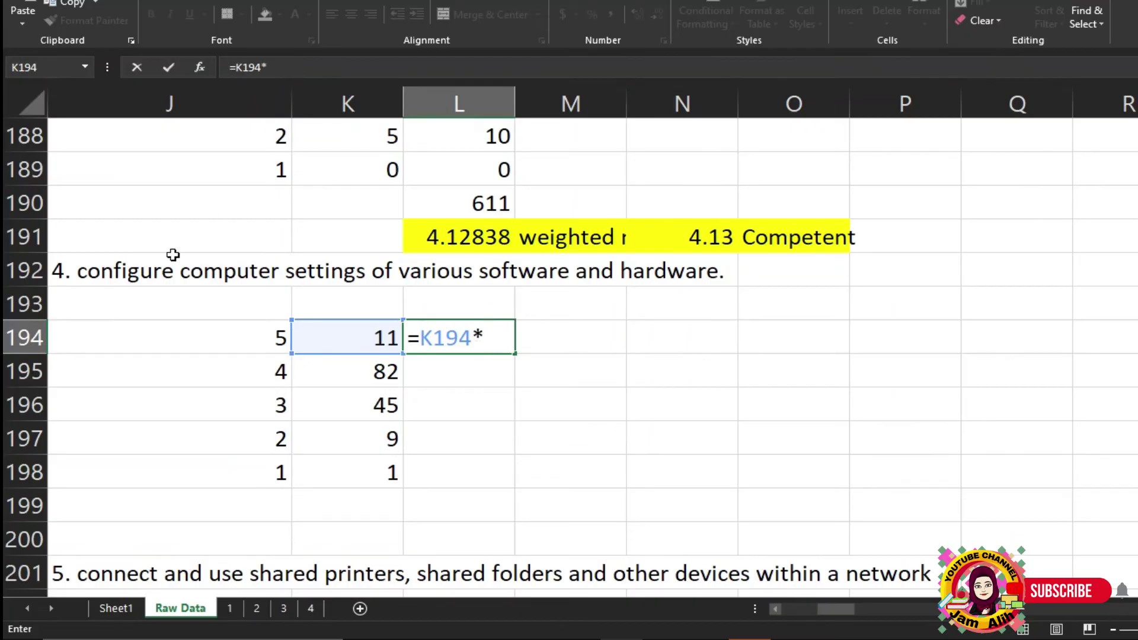
{"action": "left_click", "coordinate": [254, 334]}
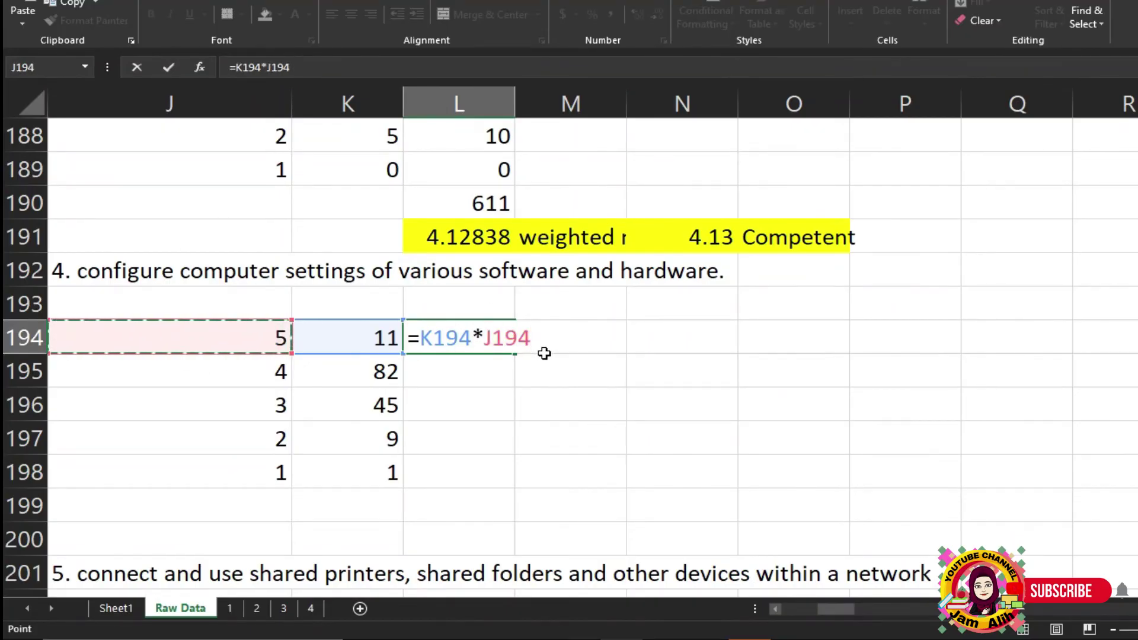
{"action": "key", "text": "Return"}
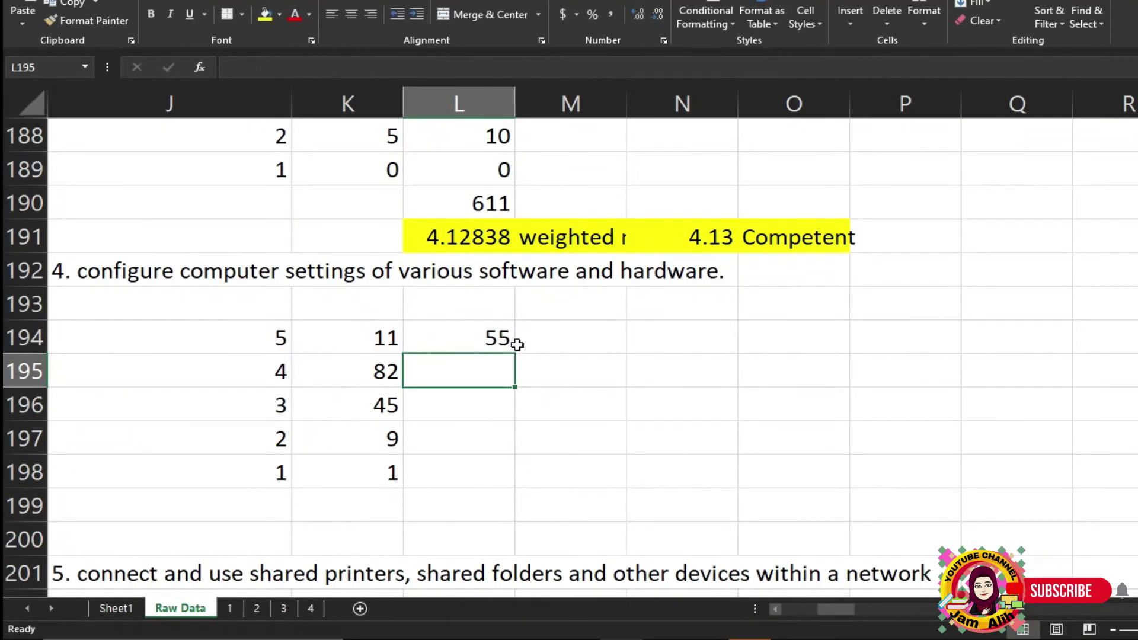
{"action": "left_click", "coordinate": [498, 342]}
{"action": "left_click_drag", "start_coordinate": [514, 355], "coordinate": [514, 481]}
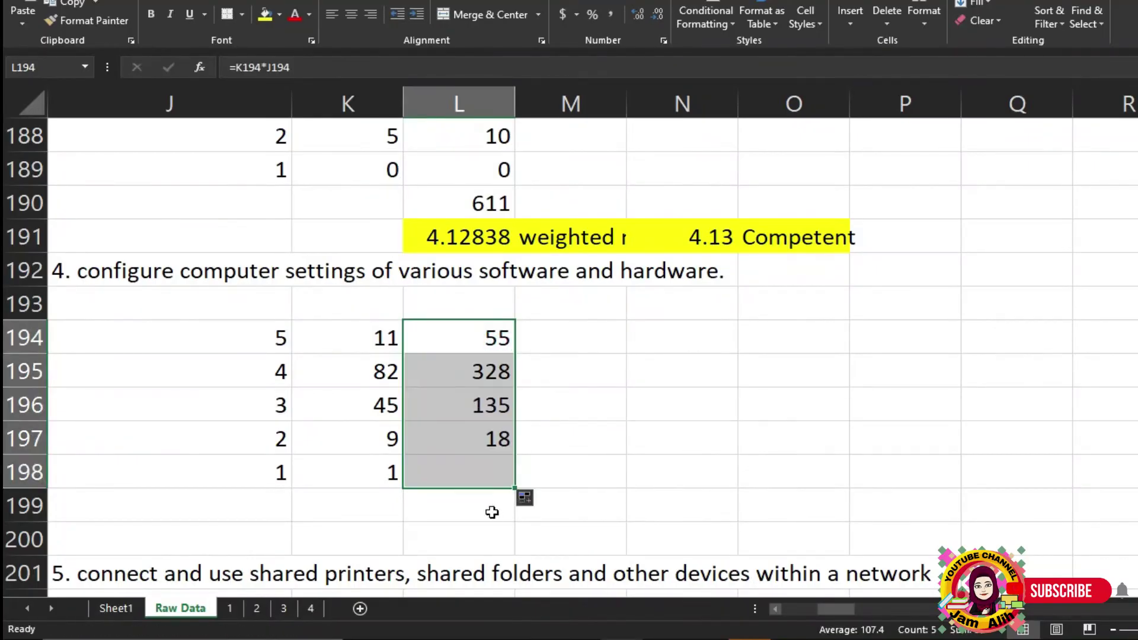
Total item 4's weighted products in L199 with =SUM(L194:L198).
{"action": "left_click", "coordinate": [482, 504]}
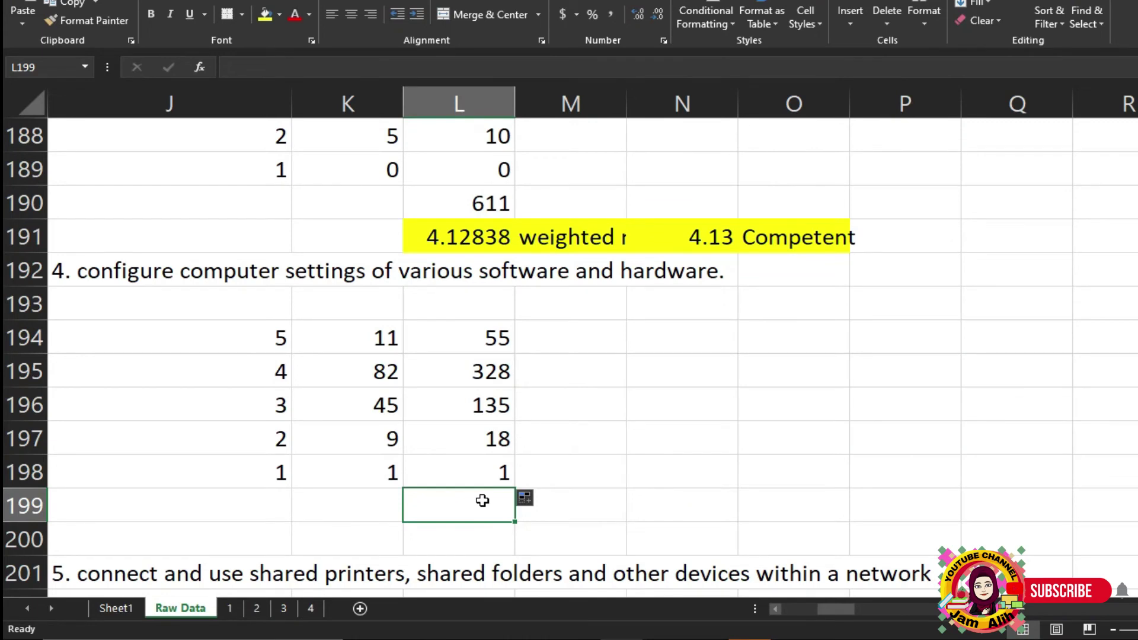
{"action": "type", "text": "=sum"}
{"action": "double_click", "coordinate": [577, 492]}
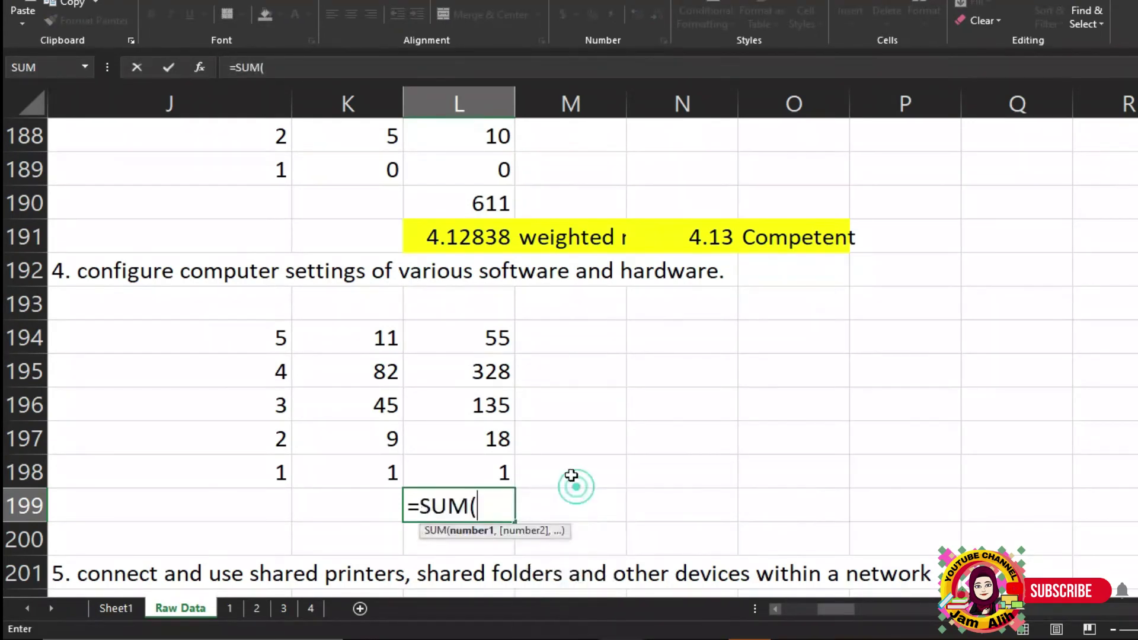
{"action": "left_click_drag", "start_coordinate": [483, 338], "coordinate": [513, 474]}
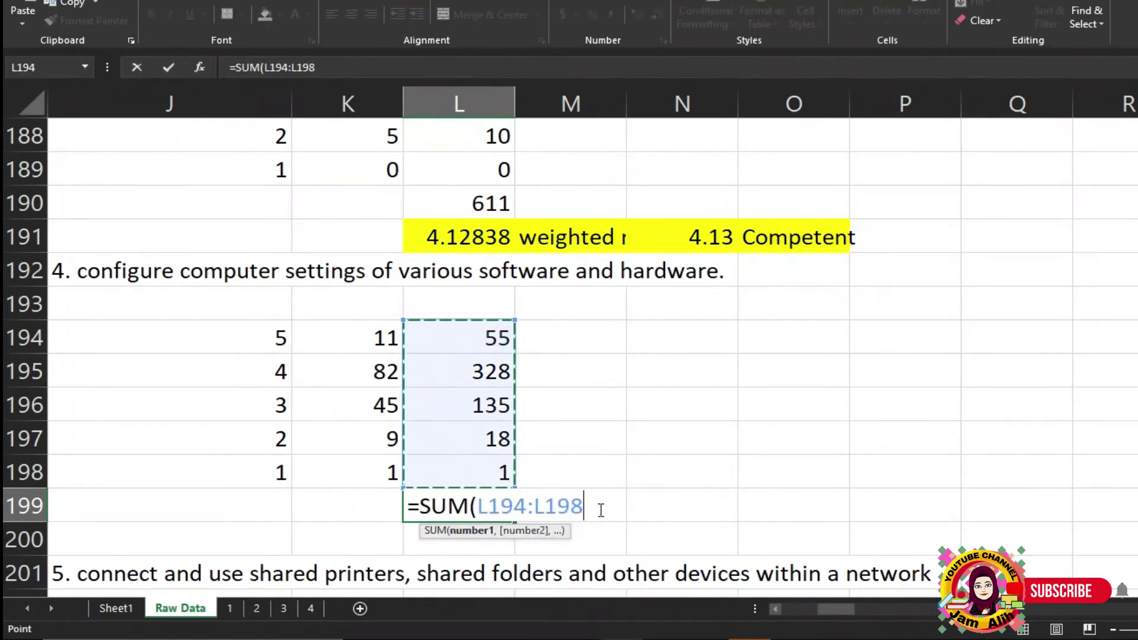
{"action": "type", "text": ")"}
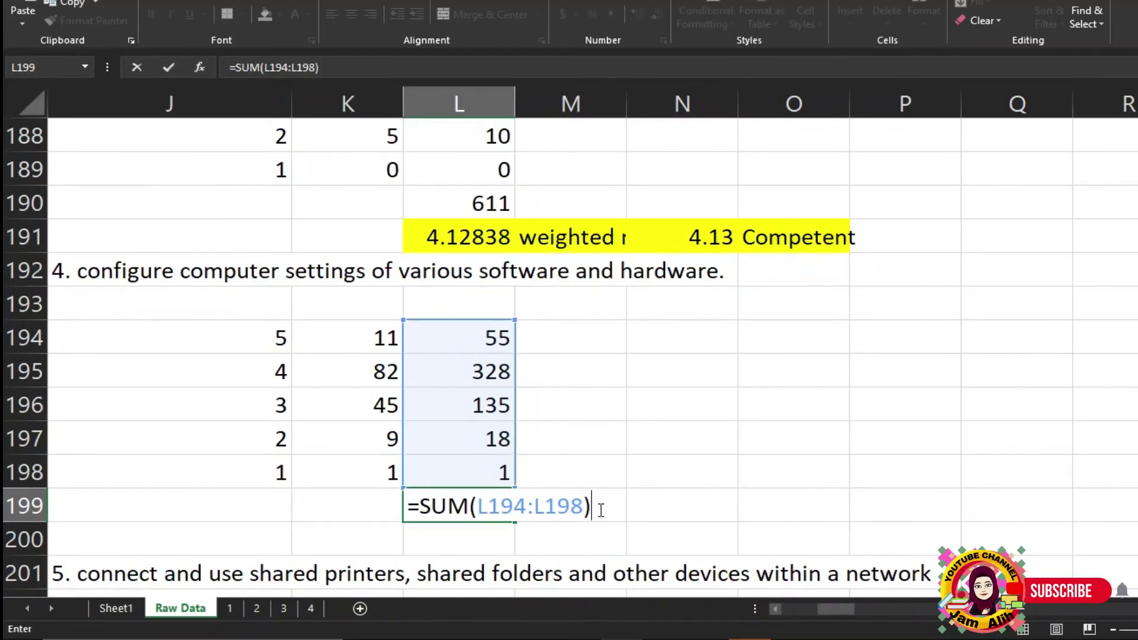
{"action": "key", "text": "Return"}
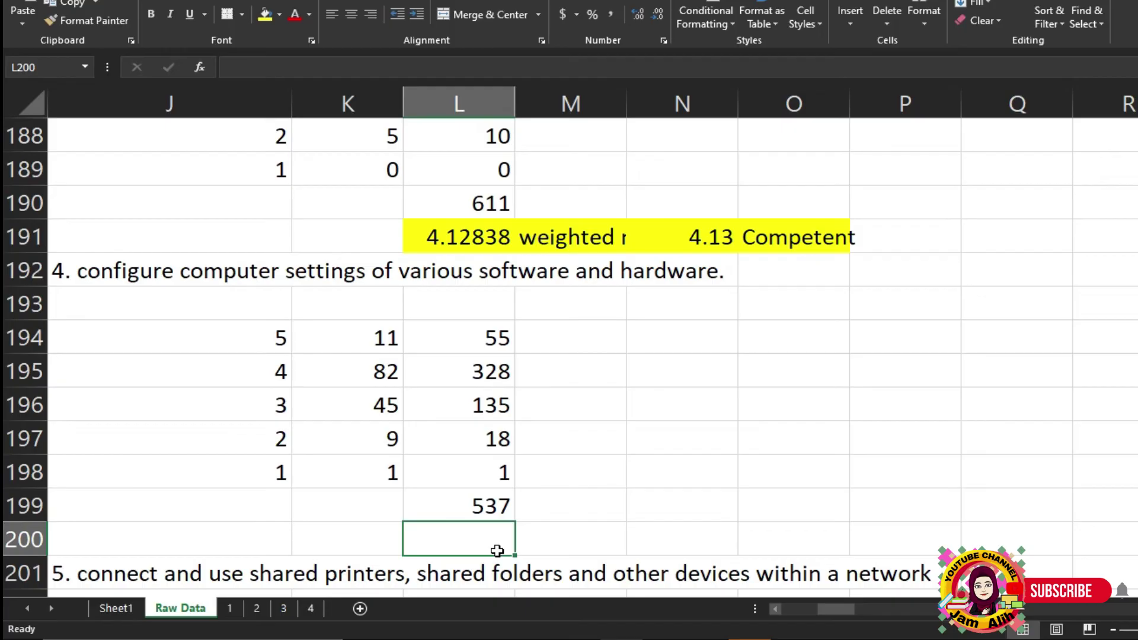
Enter item 4's weighted mean =L199/148 in L200, a 'wighted mean' label, and rounded 3.63 in N200.
{"action": "type", "text": "="}
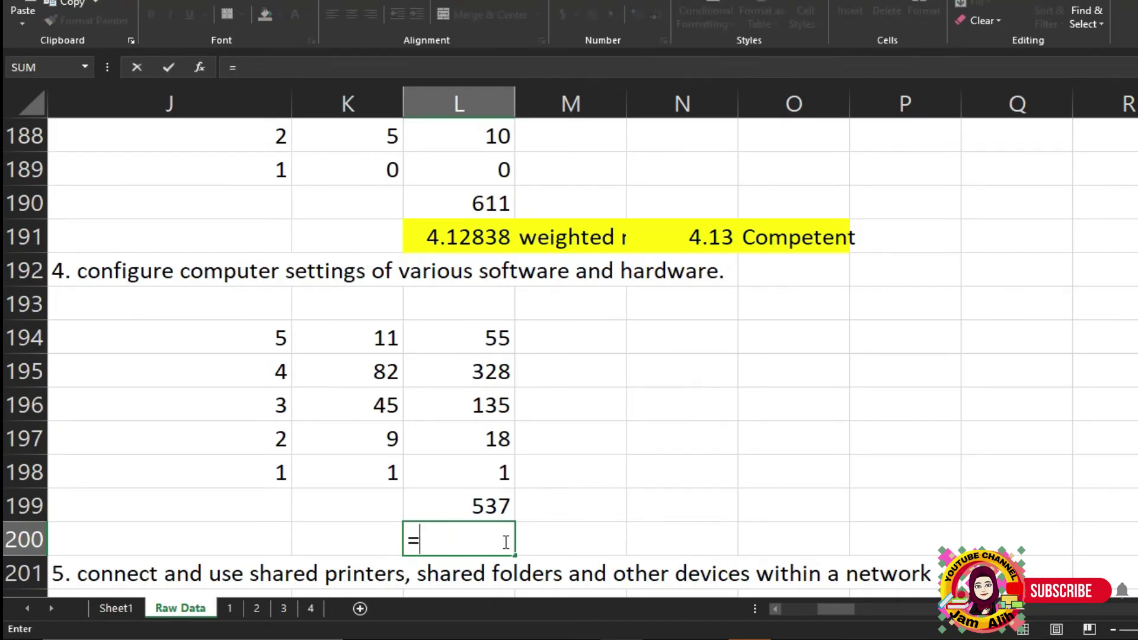
{"action": "left_click", "coordinate": [474, 506]}
{"action": "type", "text": "/148"}
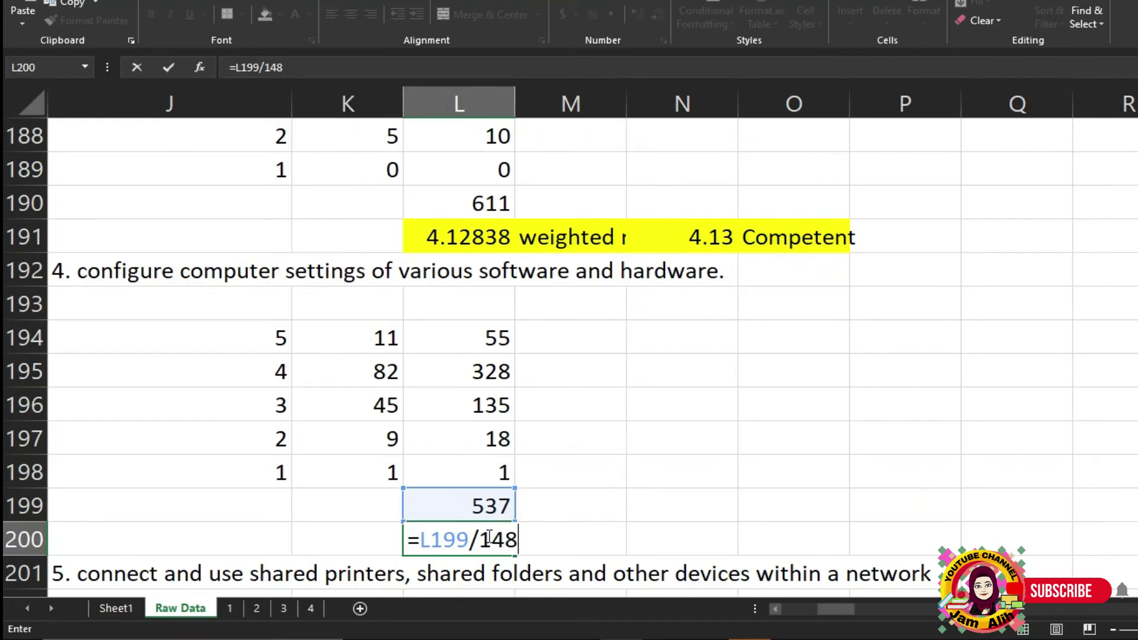
{"action": "key", "text": "Return"}
{"action": "left_click", "coordinate": [553, 537]}
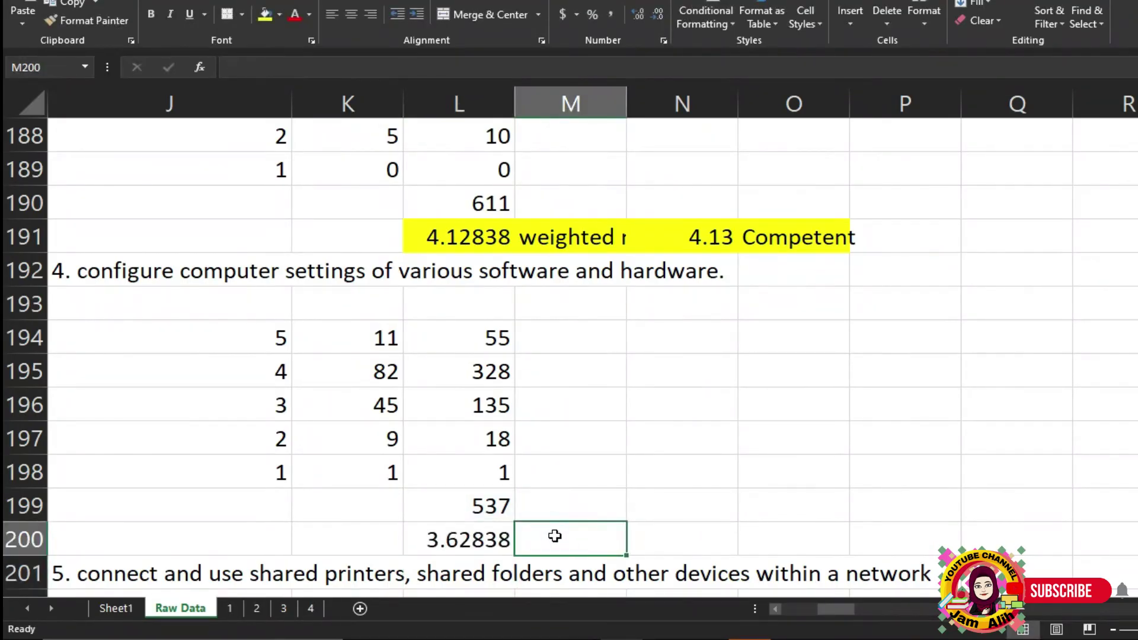
{"action": "type", "text": "wighted me"}
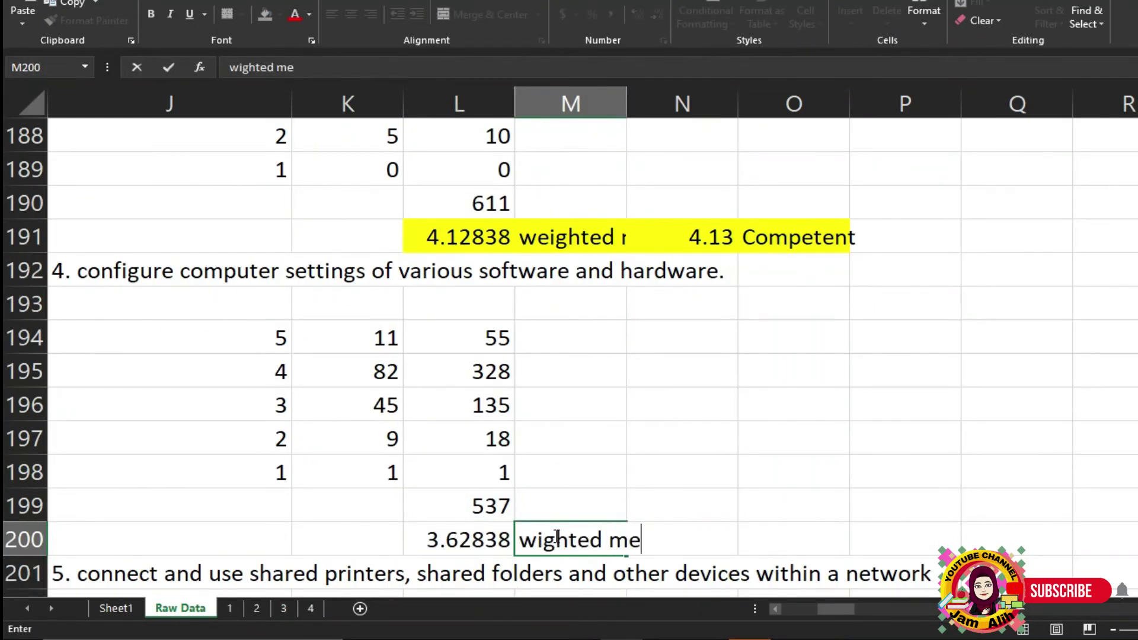
{"action": "type", "text": "an"}
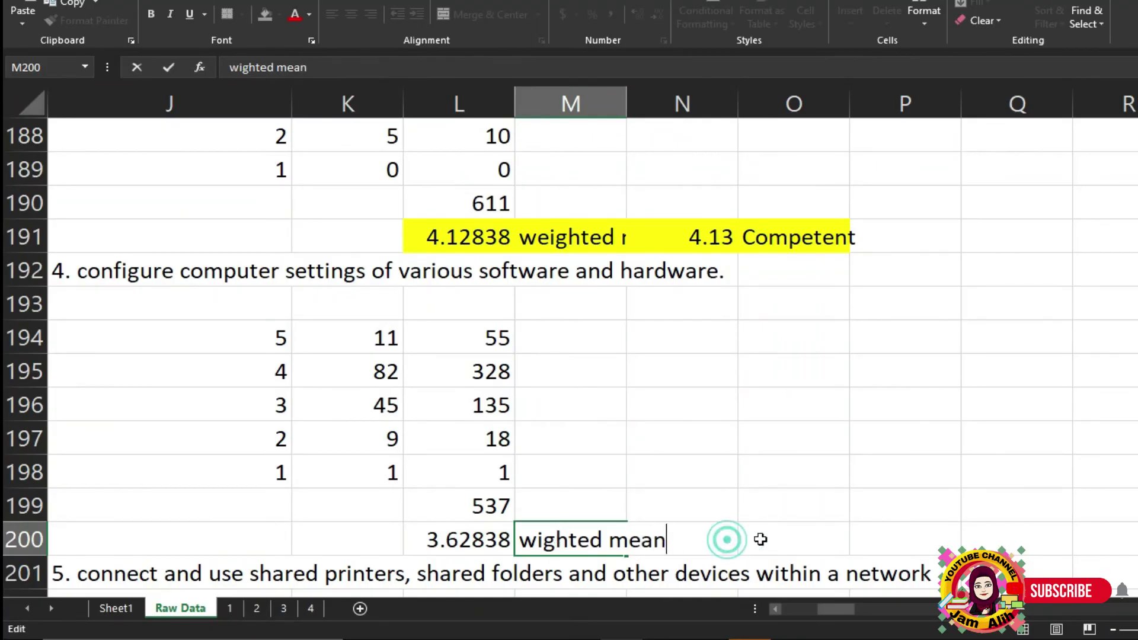
{"action": "left_click", "coordinate": [808, 539]}
{"action": "left_click", "coordinate": [701, 536]}
{"action": "double_click", "coordinate": [704, 538]}
{"action": "type", "text": "3."}
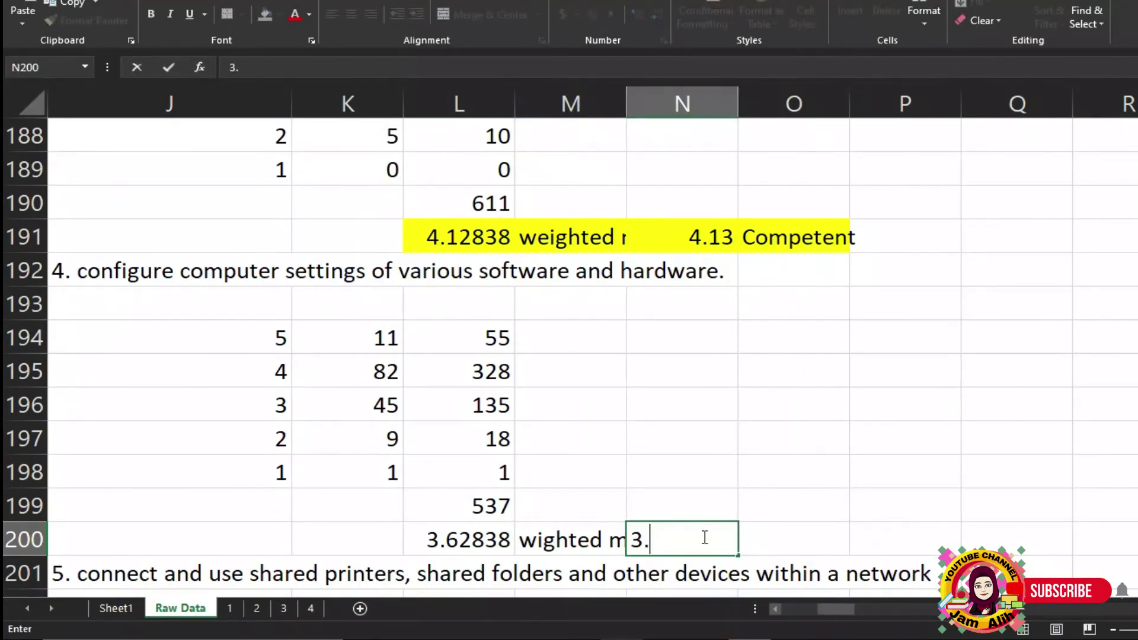
{"action": "type", "text": "63"}
{"action": "key", "text": "ctrl+Return"}
Copy 'Competent' from the Notepad legend into O200 as item 4's rating.
{"action": "key", "text": "alt+Tab"}
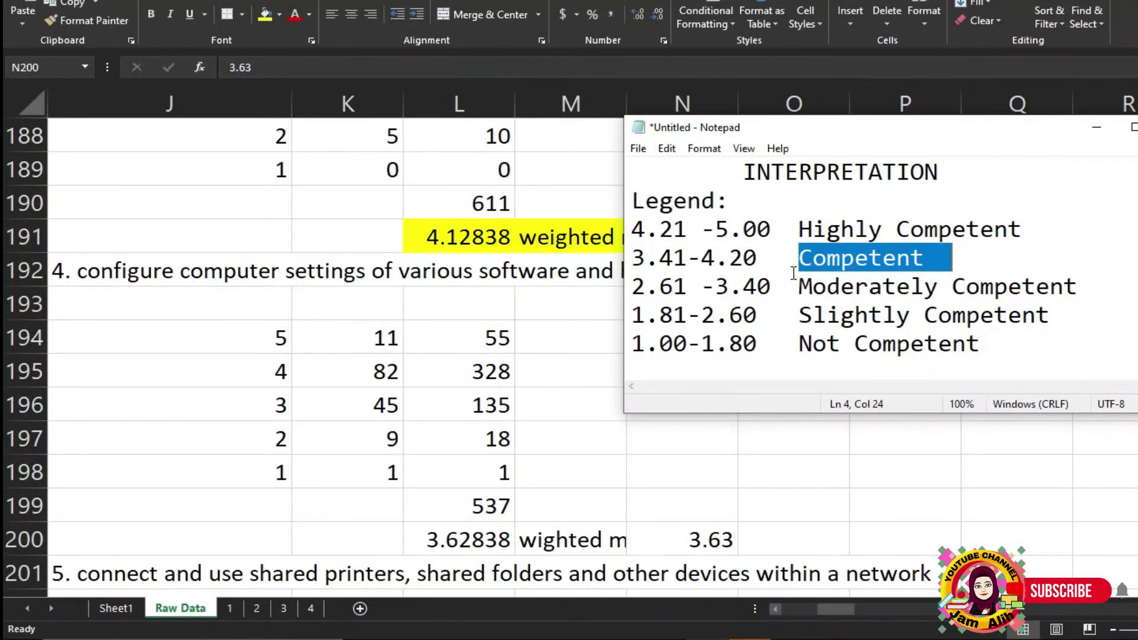
{"action": "left_click_drag", "start_coordinate": [786, 262], "coordinate": [926, 283]}
{"action": "key", "text": "ctrl+c"}
{"action": "left_click", "coordinate": [788, 543]}
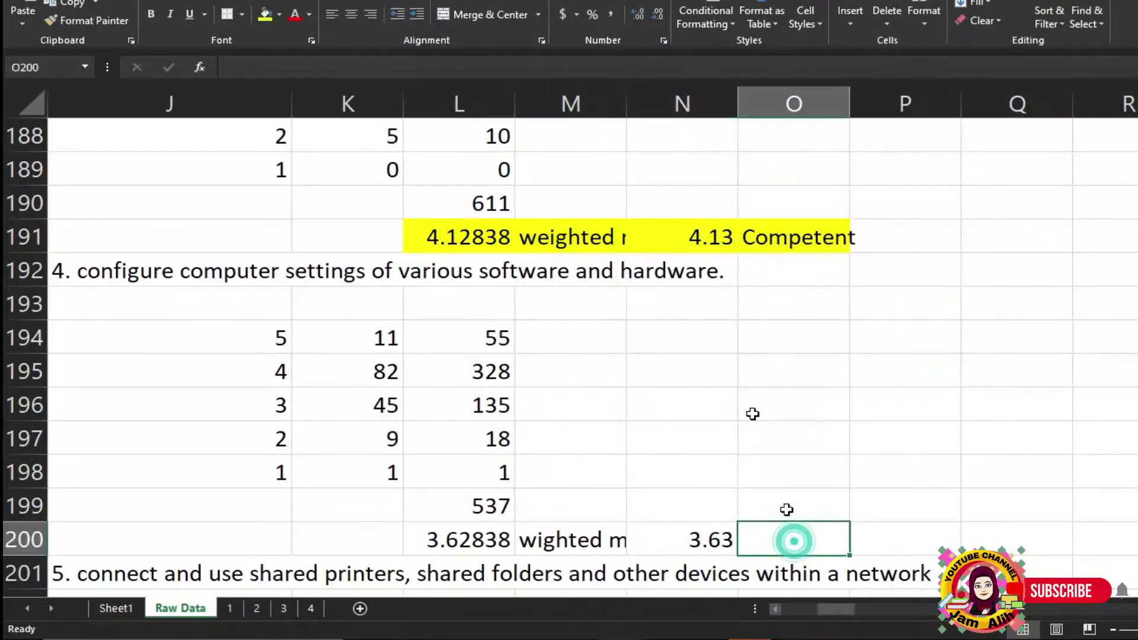
{"action": "left_click", "coordinate": [483, 67]}
{"action": "key", "text": "ctrl+v"}
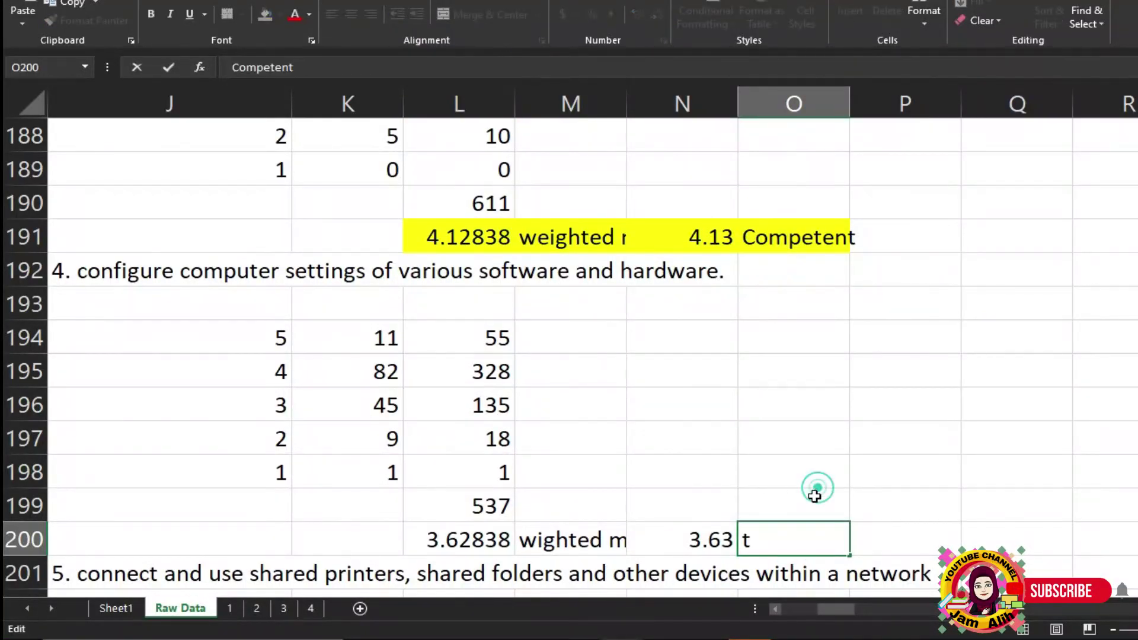
{"action": "left_click", "coordinate": [813, 492]}
{"action": "left_click", "coordinate": [795, 538]}
Highlight item 4's result cells L200:O200 in yellow.
{"action": "left_click_drag", "start_coordinate": [432, 536], "coordinate": [786, 546]}
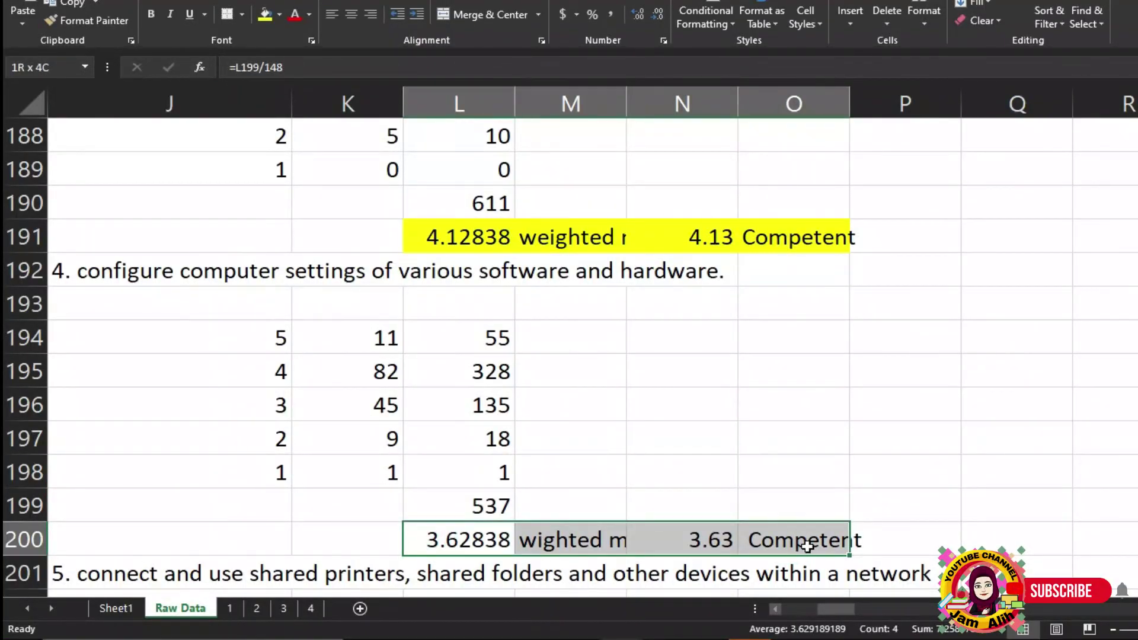
{"action": "left_click", "coordinate": [265, 14]}
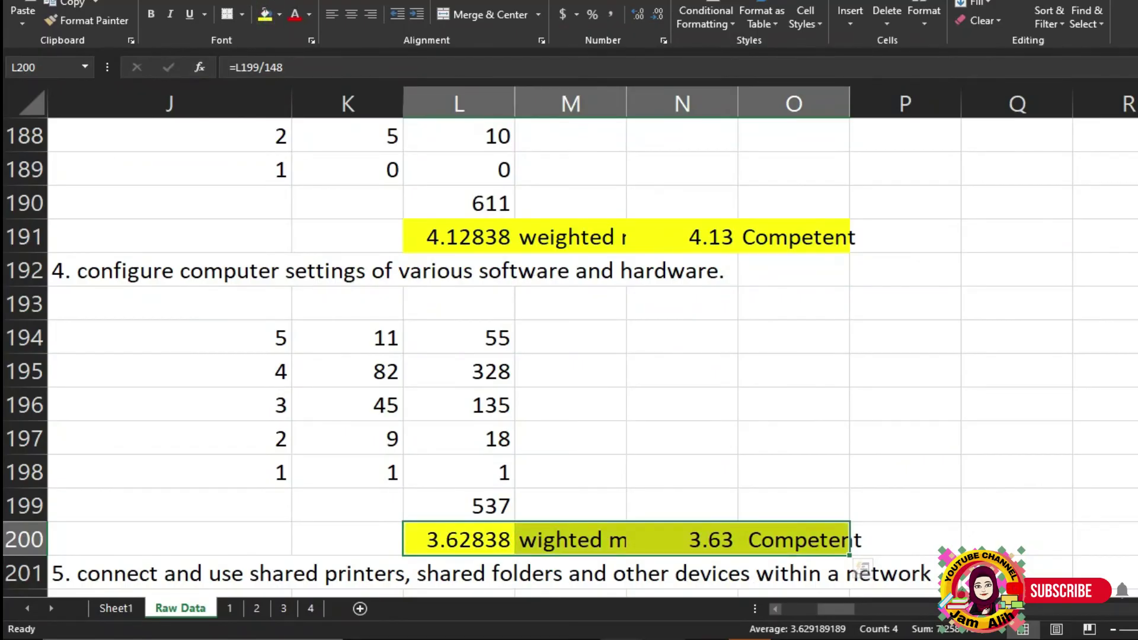
{"action": "scroll", "coordinate": [673, 399], "scroll_direction": "up", "scroll_amount": 1}
{"action": "scroll", "coordinate": [671, 398], "scroll_direction": "down", "scroll_amount": 1}
{"action": "scroll", "coordinate": [671, 399], "scroll_direction": "up", "scroll_amount": 1}
{"action": "scroll", "coordinate": [673, 399], "scroll_direction": "down", "scroll_amount": 2}
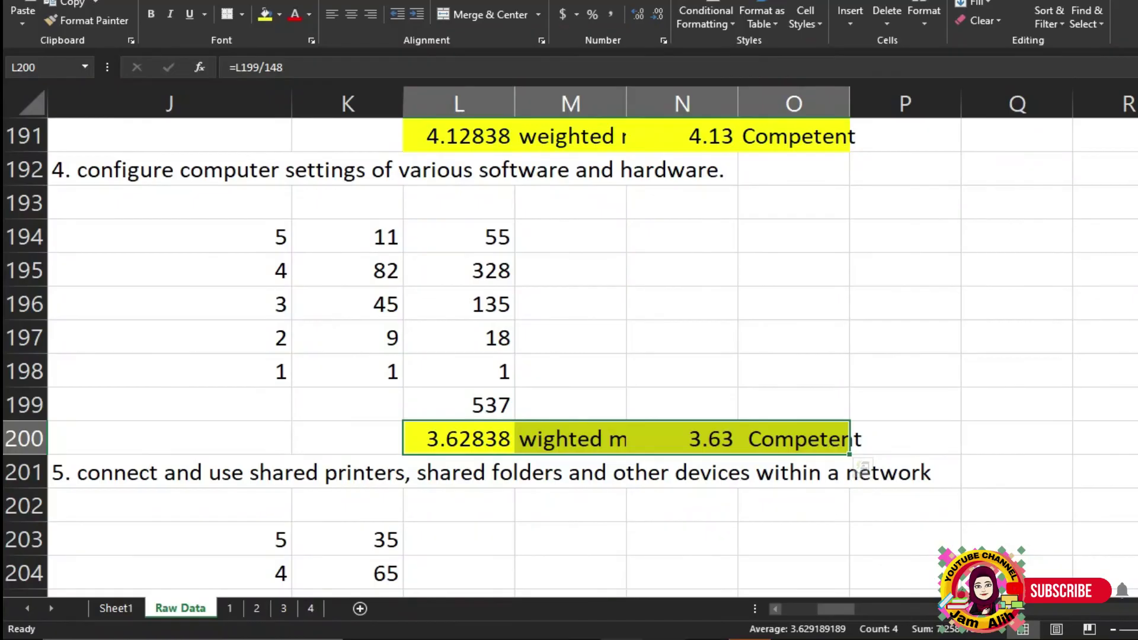
{"action": "left_click", "coordinate": [563, 618]}
Scroll Word to Table 7 and check row 1's indicator and weighted mean 4.11.
{"action": "scroll", "coordinate": [887, 278], "scroll_direction": "down", "scroll_amount": 1}
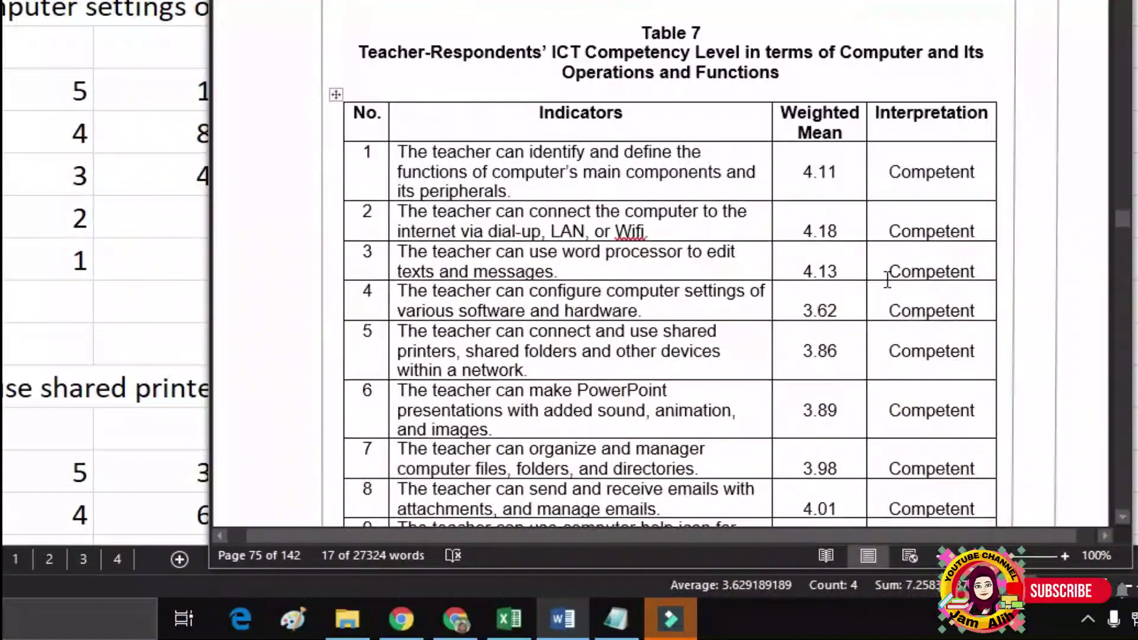
{"action": "scroll", "coordinate": [888, 279], "scroll_direction": "down", "scroll_amount": 1}
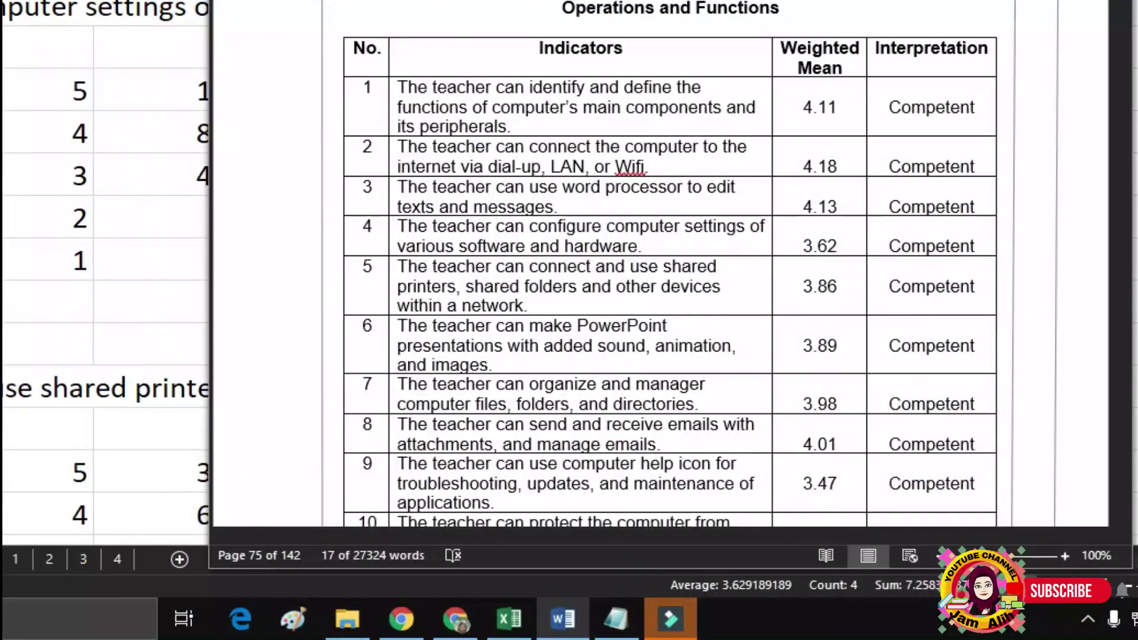
{"action": "left_click", "coordinate": [485, 90]}
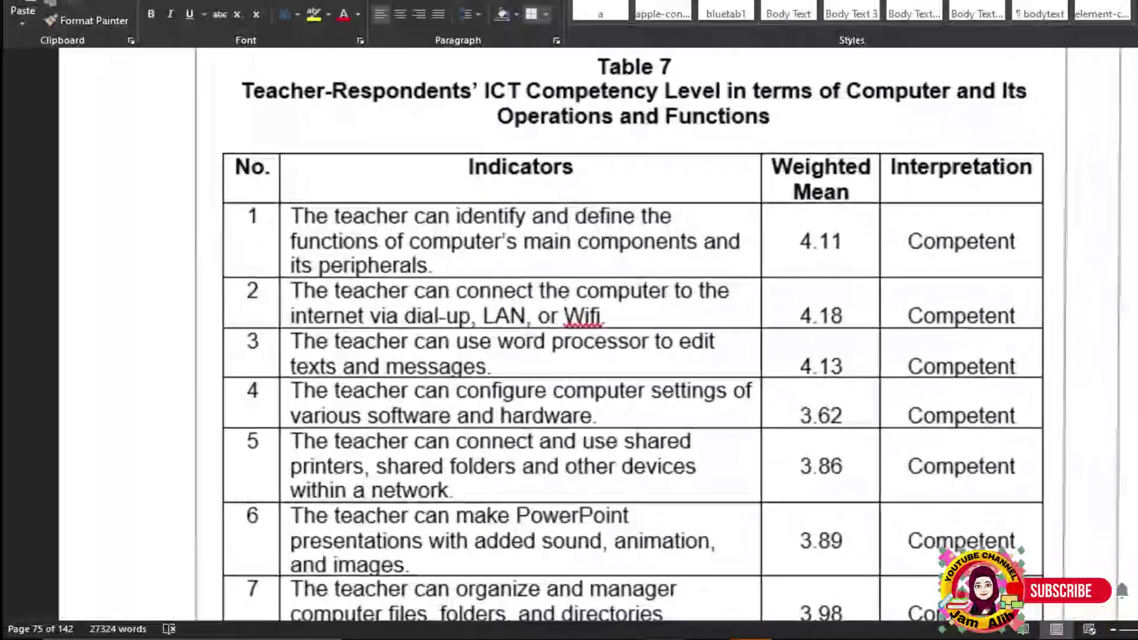
{"action": "scroll", "coordinate": [842, 432], "scroll_direction": "down", "scroll_amount": 2}
{"action": "scroll", "coordinate": [883, 338], "scroll_direction": "up", "scroll_amount": 1}
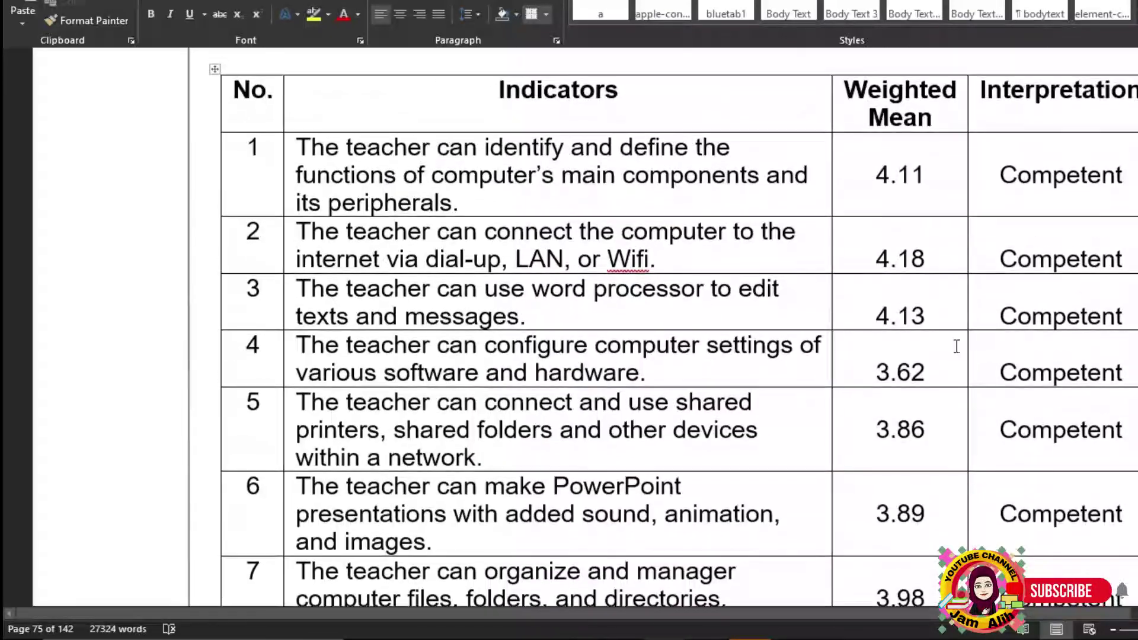
{"action": "left_click_drag", "start_coordinate": [301, 146], "coordinate": [813, 198]}
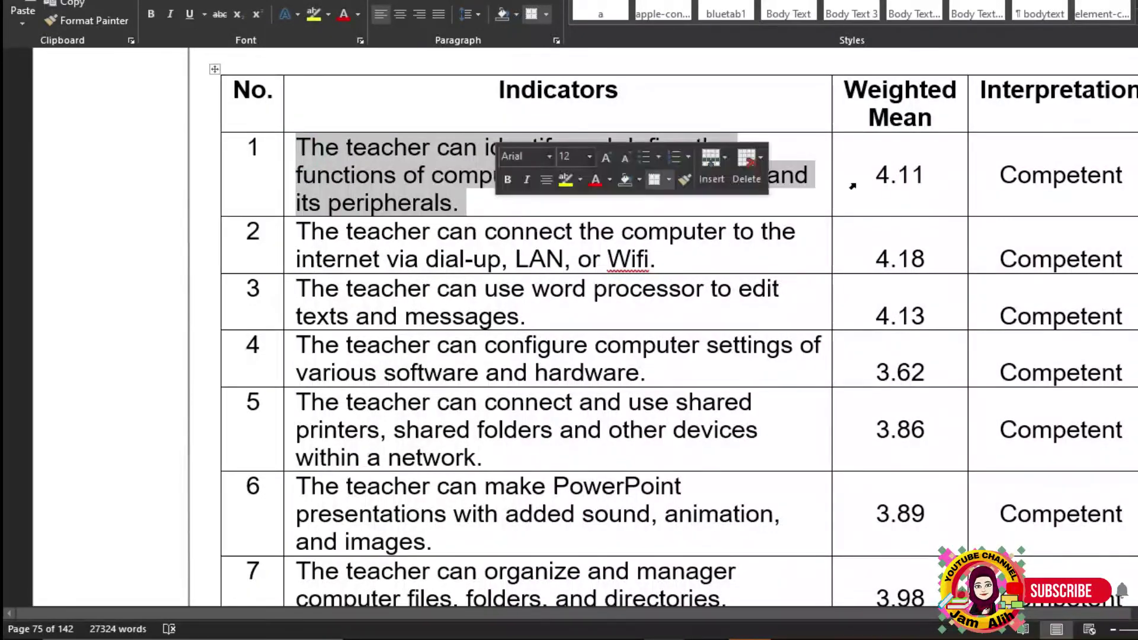
{"action": "left_click_drag", "start_coordinate": [876, 173], "coordinate": [1135, 178]}
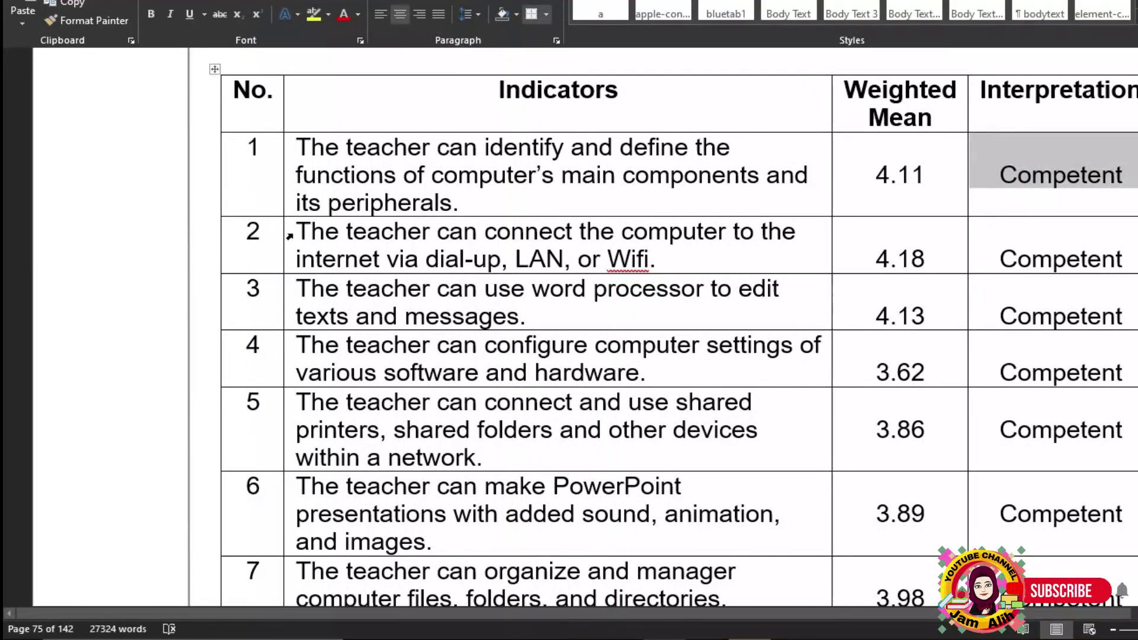
Check rows 2 and 3 (means 4.18 and 4.13, Competent), then return to Excel.
{"action": "left_click_drag", "start_coordinate": [301, 231], "coordinate": [655, 259]}
{"action": "left_click_drag", "start_coordinate": [872, 258], "coordinate": [928, 259]}
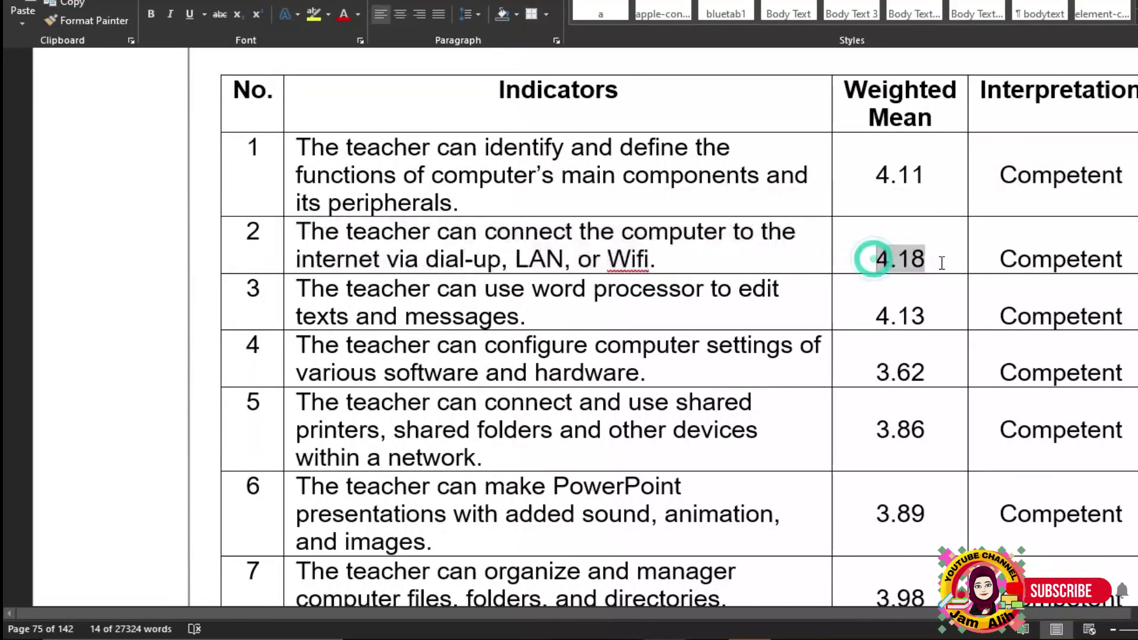
{"action": "left_click_drag", "start_coordinate": [298, 287], "coordinate": [621, 308]}
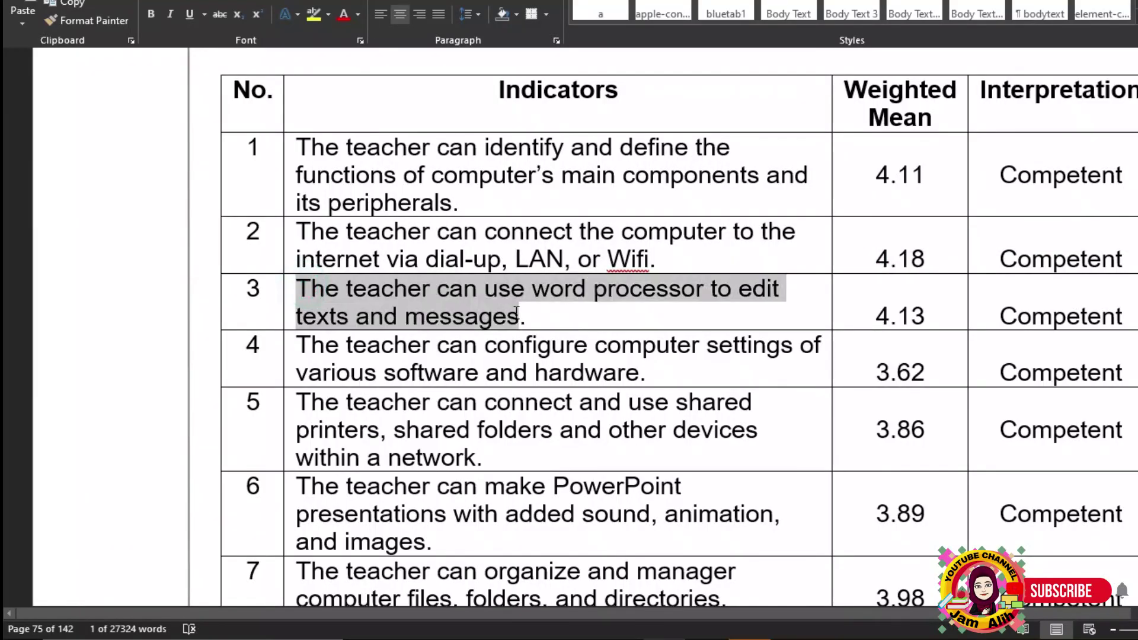
{"action": "left_click_drag", "start_coordinate": [873, 314], "coordinate": [926, 316]}
{"action": "left_click_drag", "start_coordinate": [1002, 316], "coordinate": [1122, 317]}
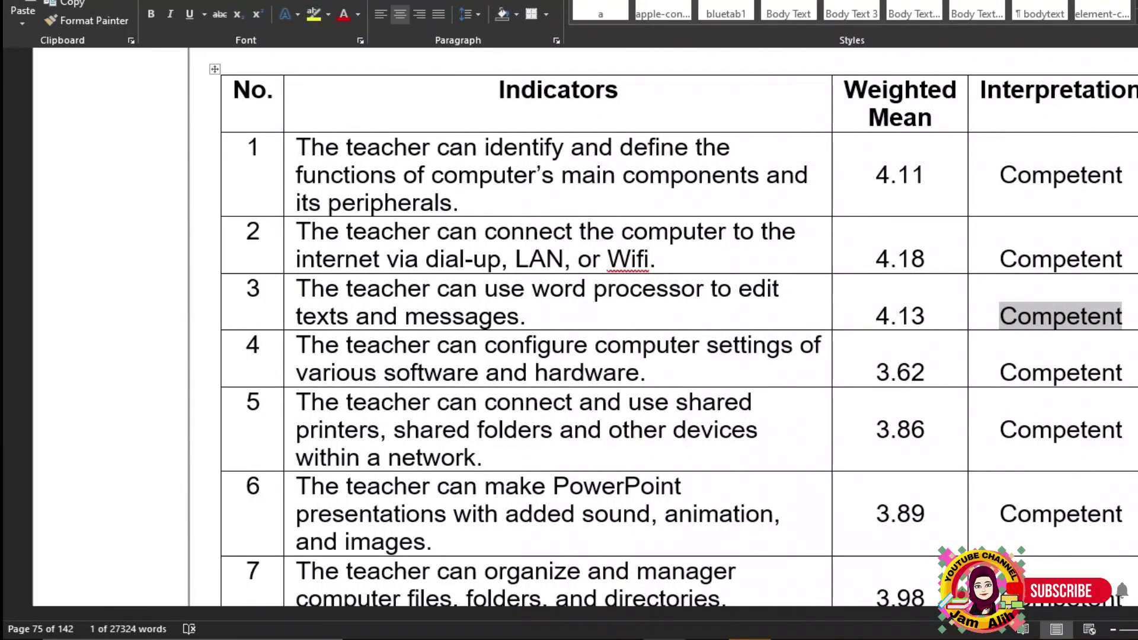
{"action": "key", "text": "alt+Tab"}
{"action": "left_click", "coordinate": [632, 501]}
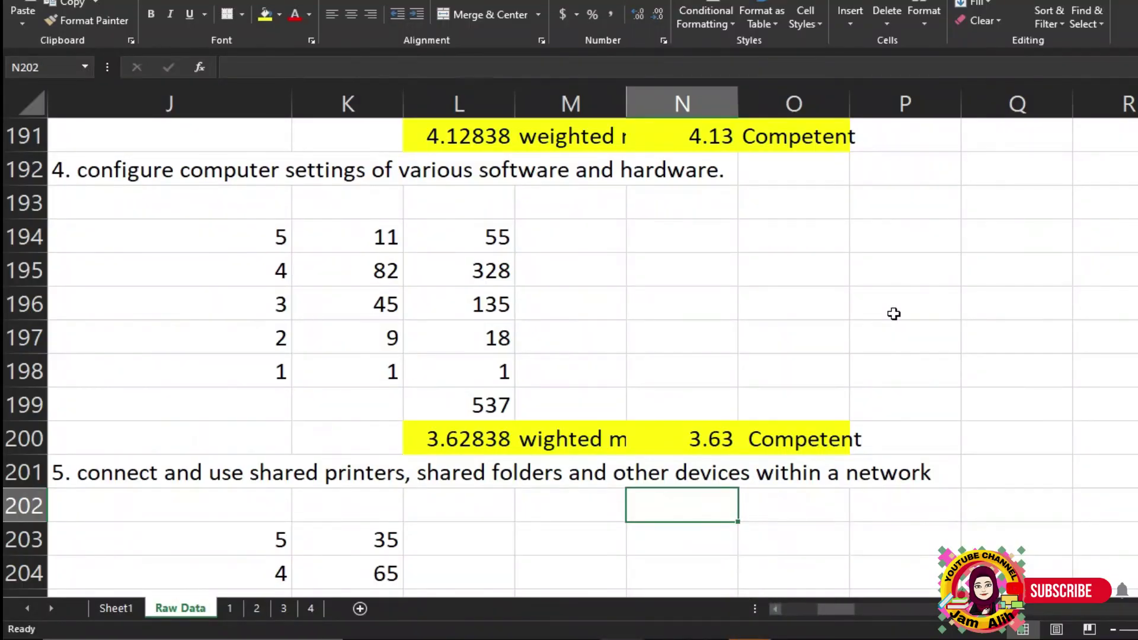
{"action": "left_click", "coordinate": [893, 312]}
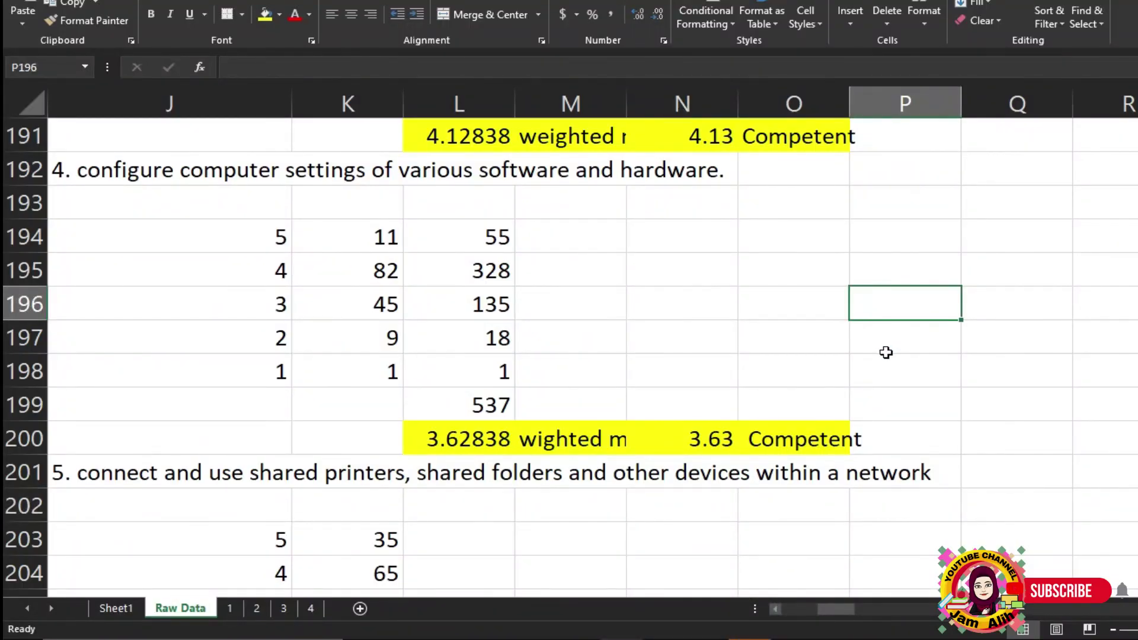